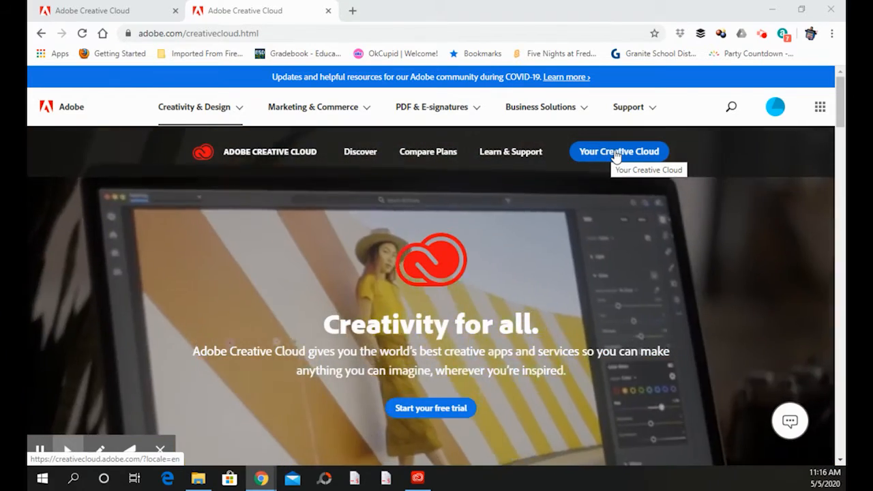
Launch Adobe Spark from the web apps listed in your Creative Cloud account
click(618, 153)
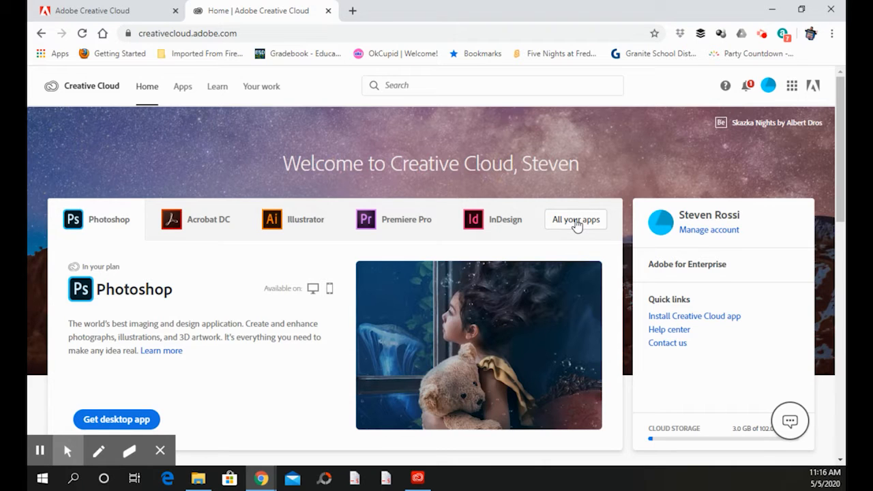
click(576, 221)
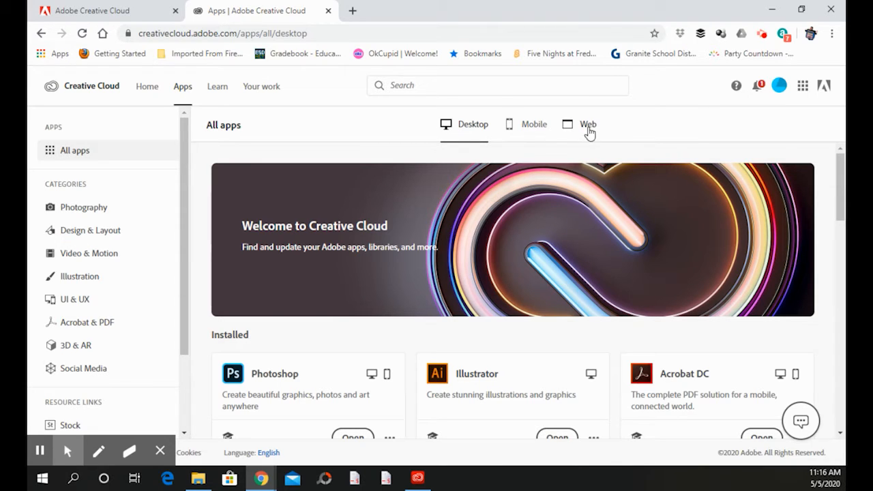
click(579, 127)
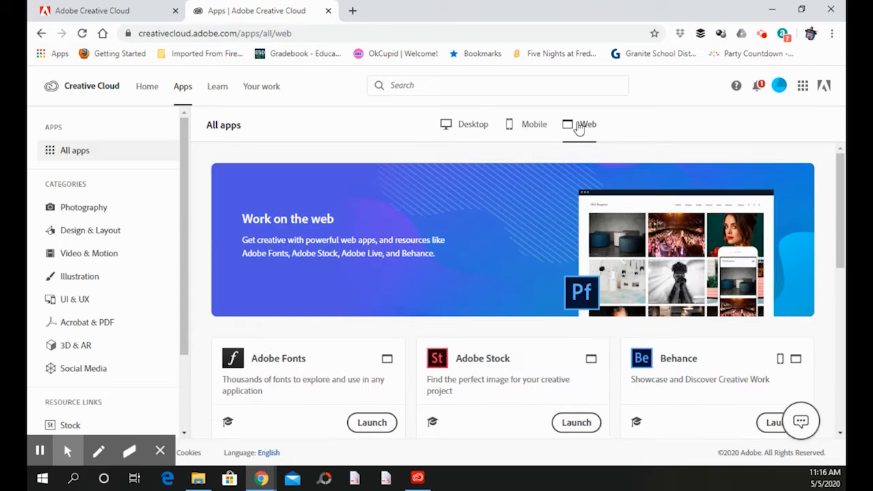
scroll(628, 263, down, 3)
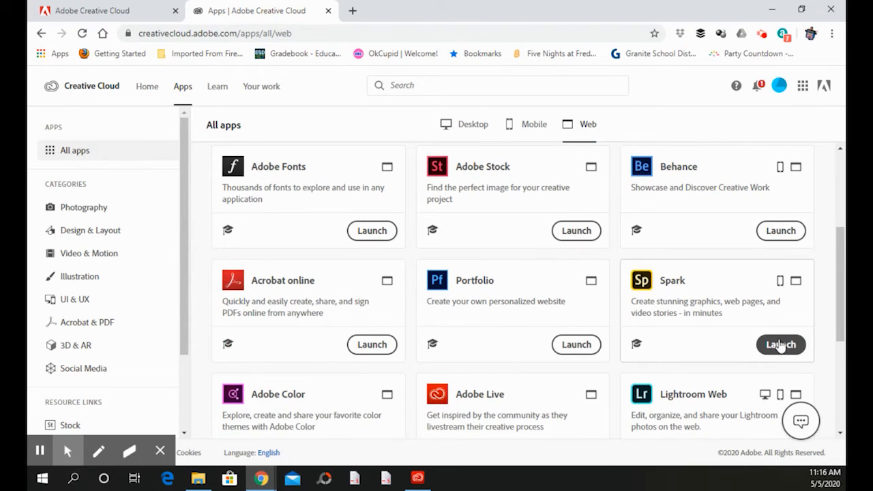
click(780, 345)
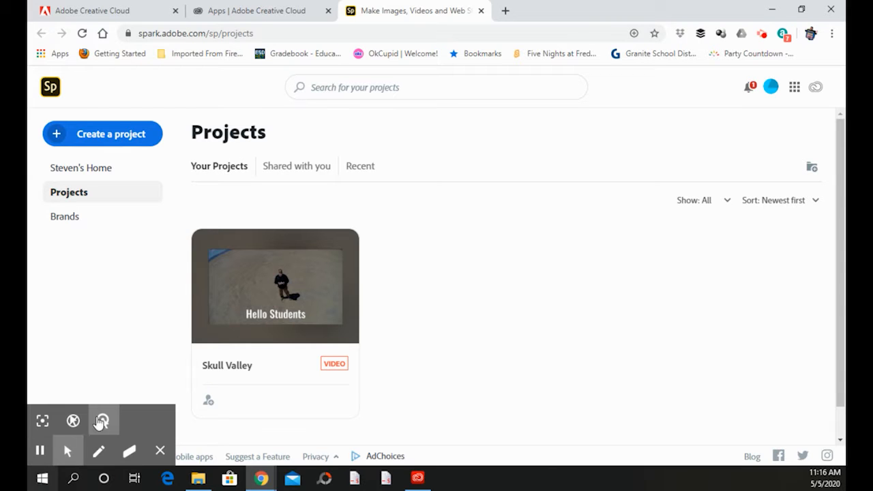
Create a new video project titled "How To Use Adobe Spark"
mouse_move(329, 293)
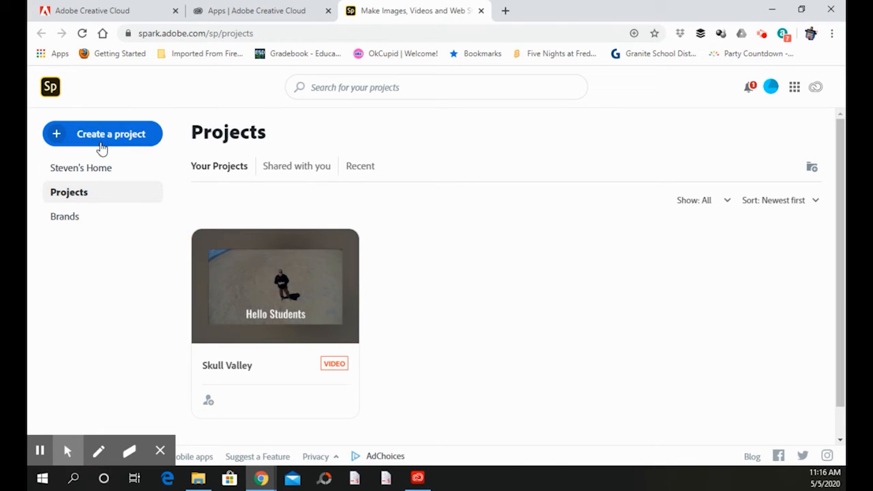
click(95, 135)
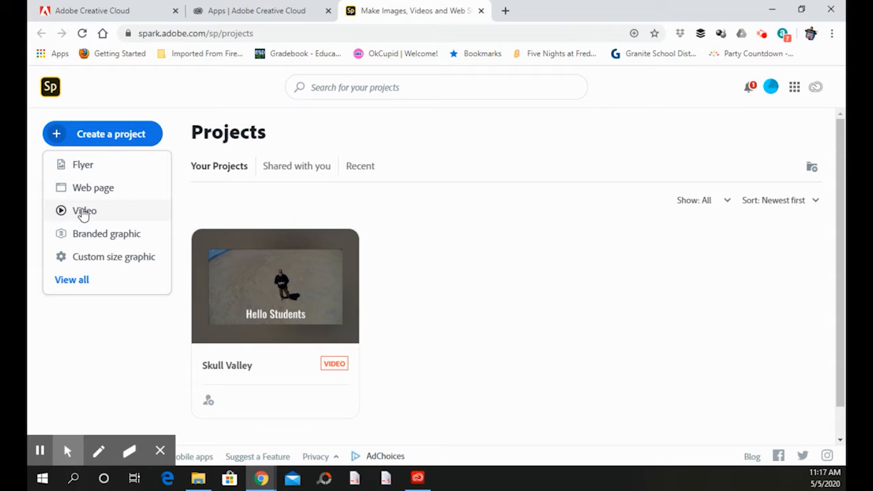
click(83, 212)
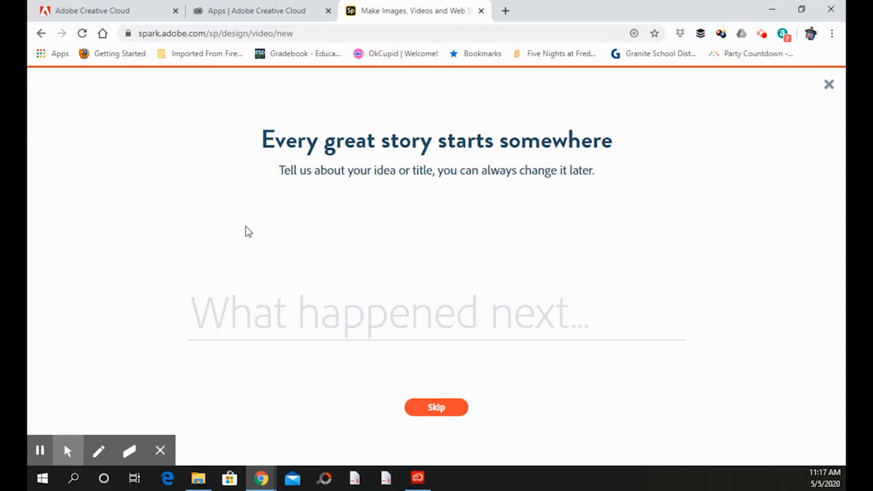
text(How To )
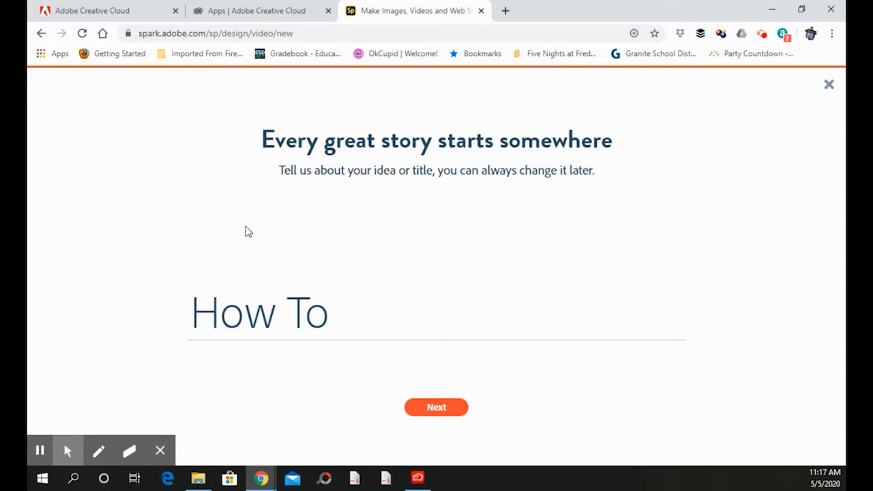
text(Use Ado)
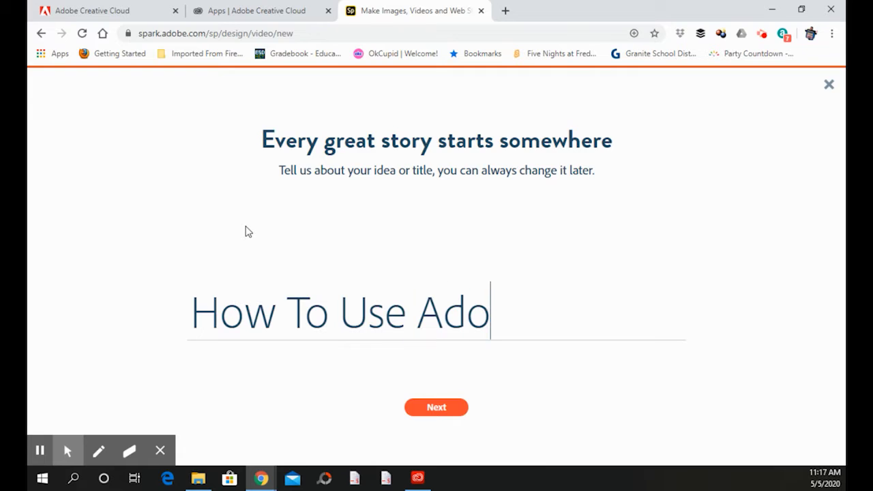
text(be Spark)
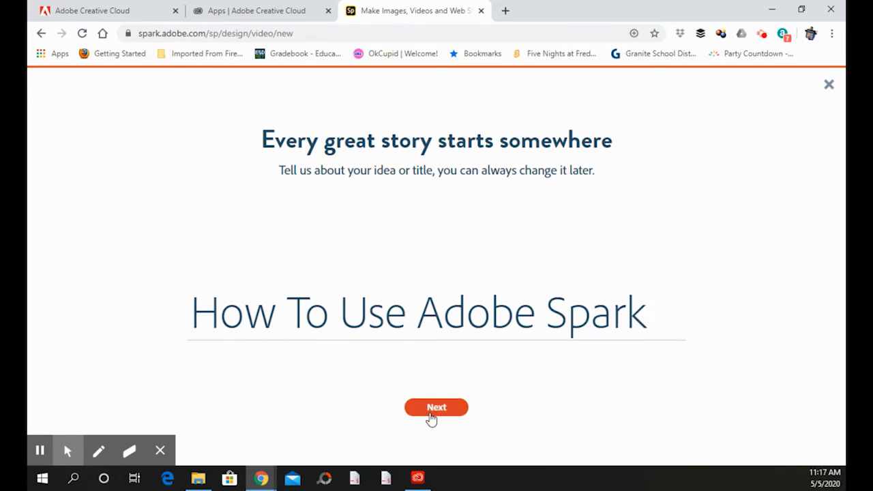
click(434, 408)
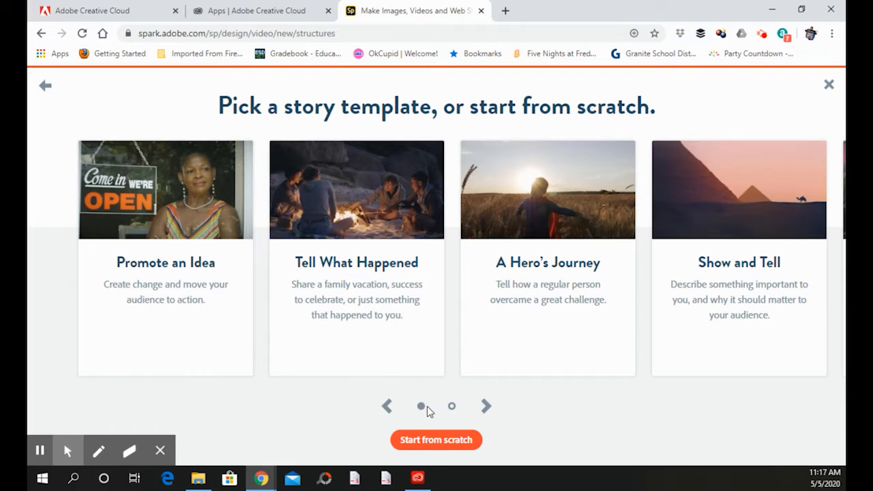
Look through the available story templates and start the video from scratch
mouse_move(346, 195)
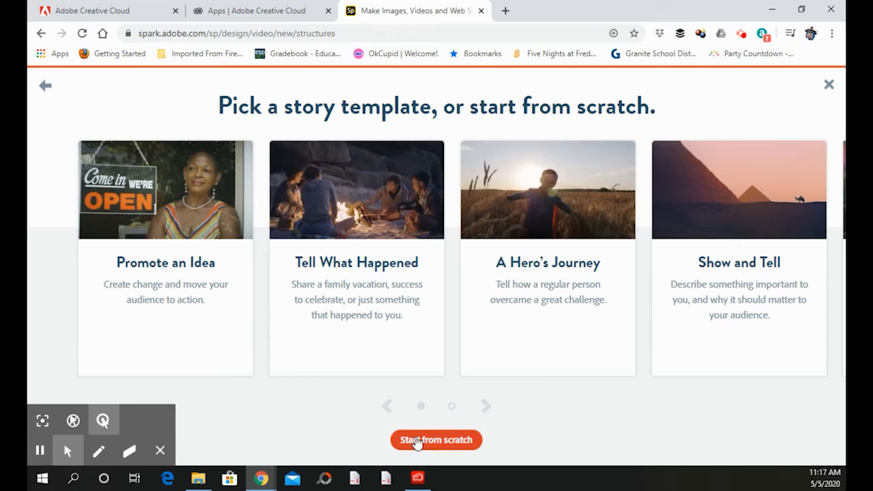
click(485, 407)
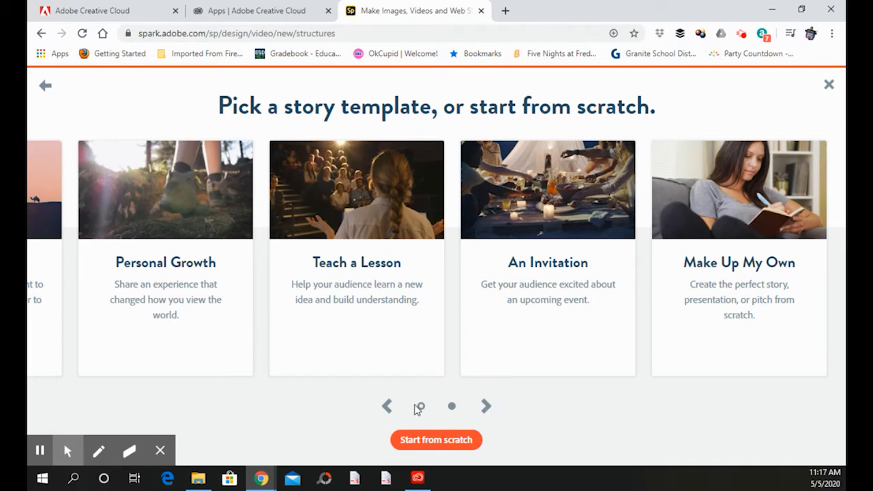
click(387, 407)
click(387, 407)
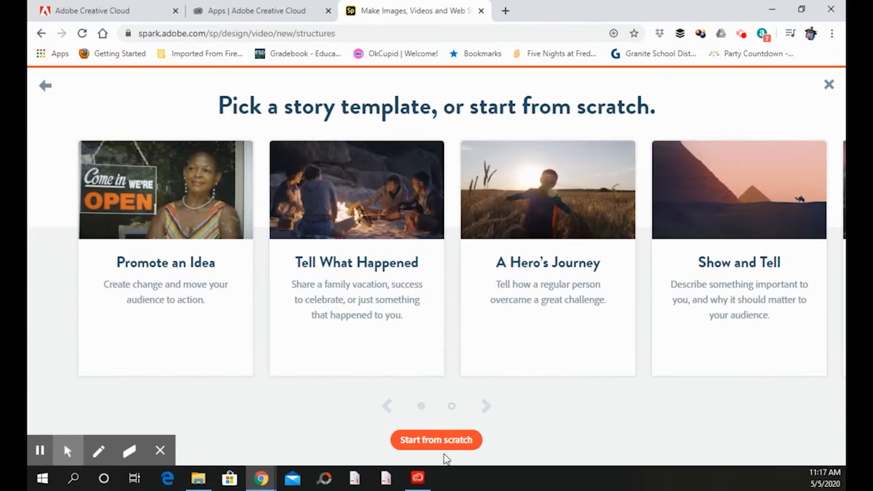
click(440, 445)
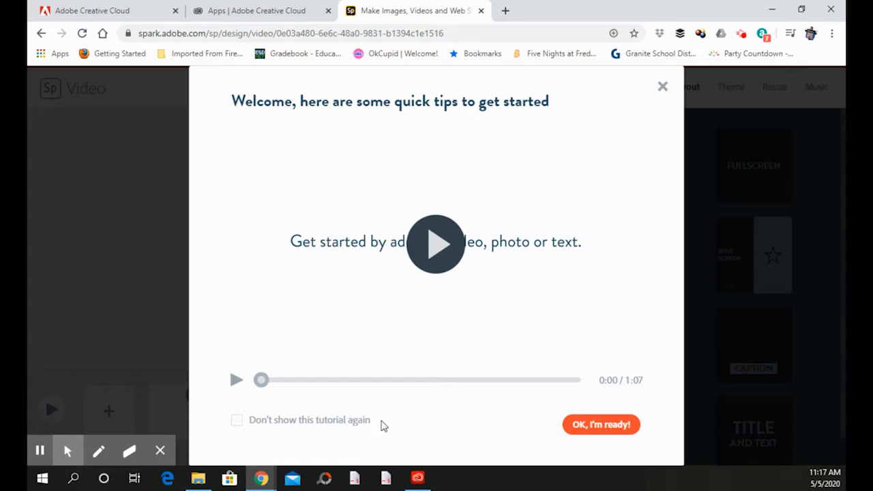
Dismiss the quick-tips tutorial so it is not shown again, and set the video format to widescreen
click(236, 421)
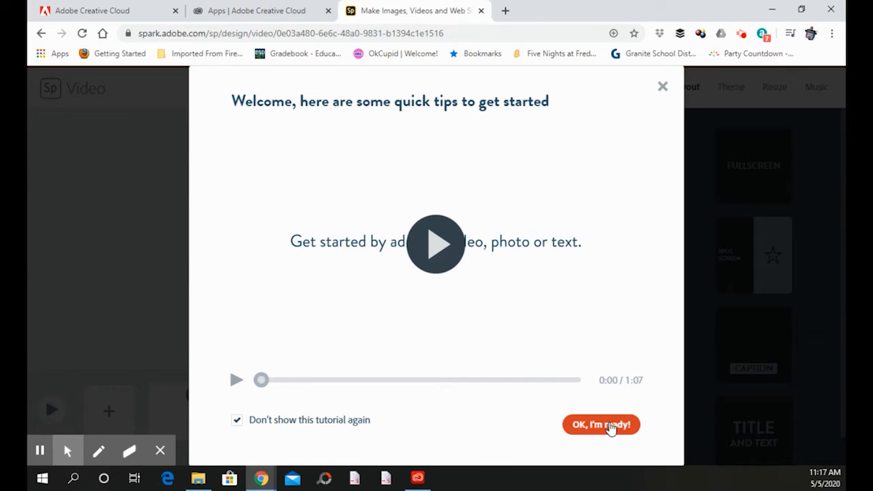
click(602, 426)
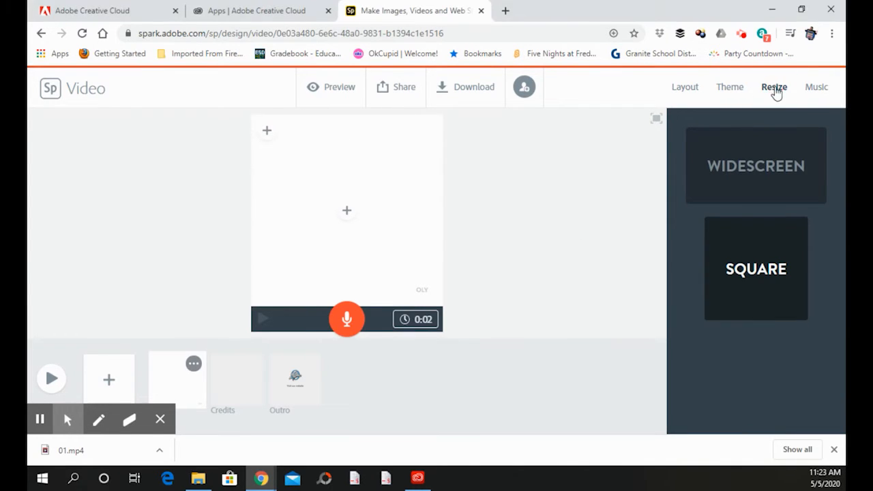
click(750, 166)
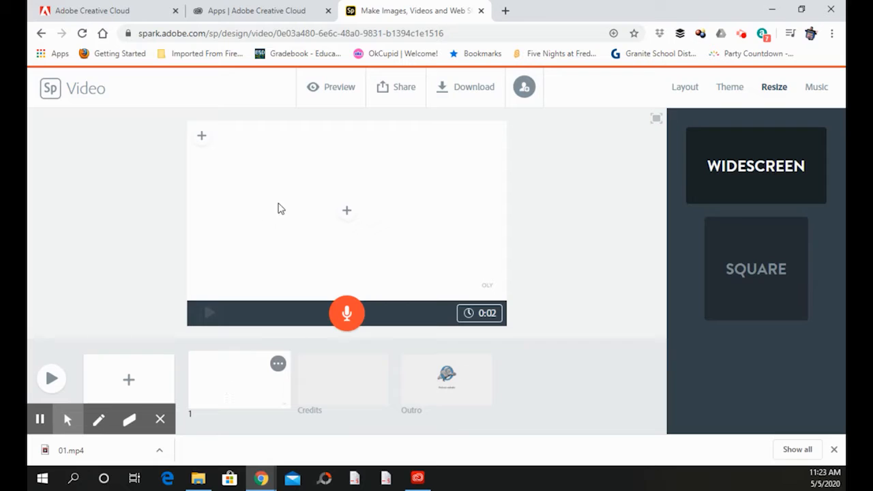
Upload the photo "2020-01-01 13.35.49" from the Spark folder as the first slide's background
click(347, 210)
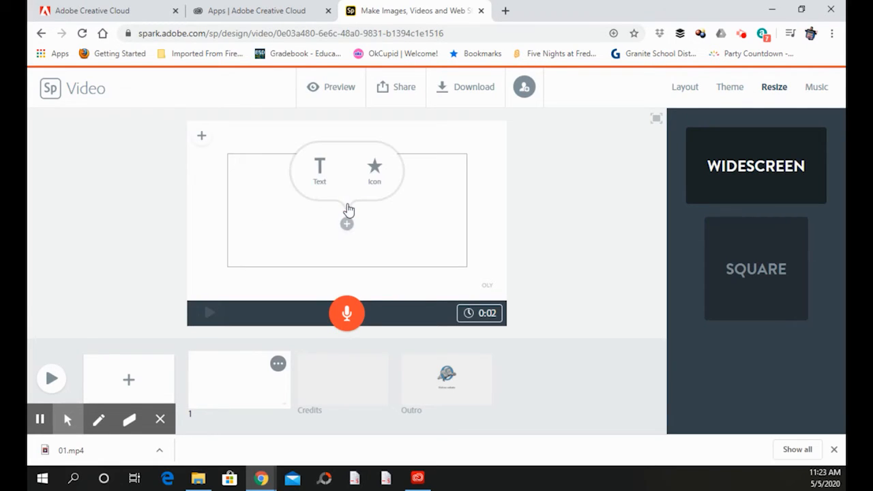
click(202, 137)
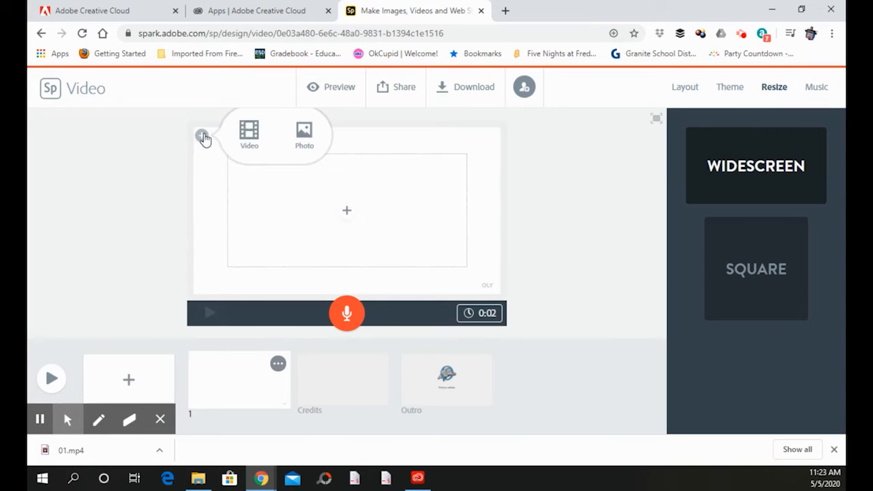
click(304, 136)
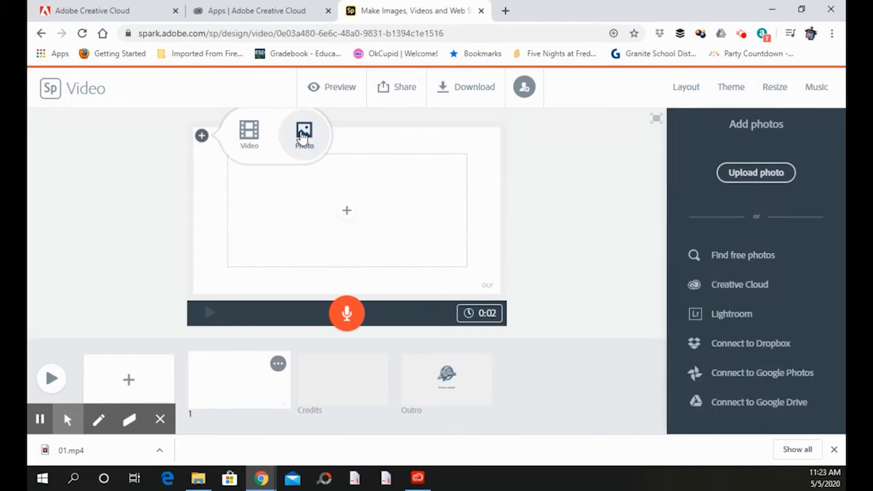
click(781, 177)
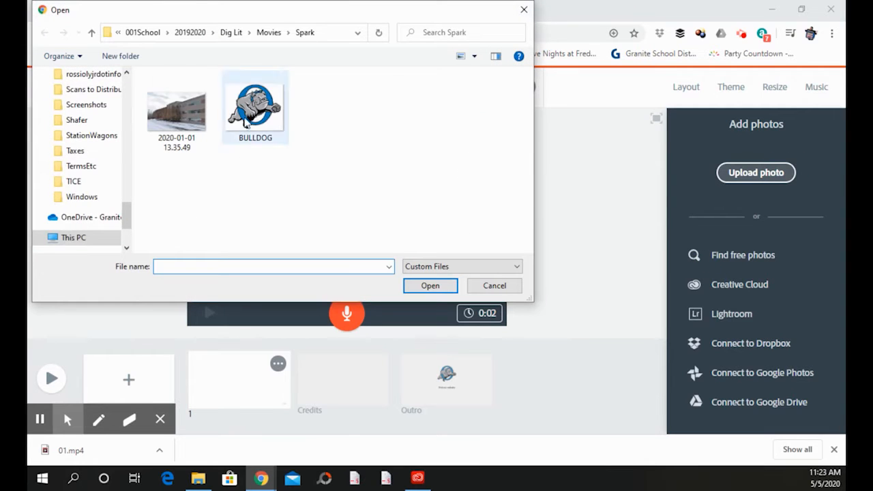
double_click(172, 119)
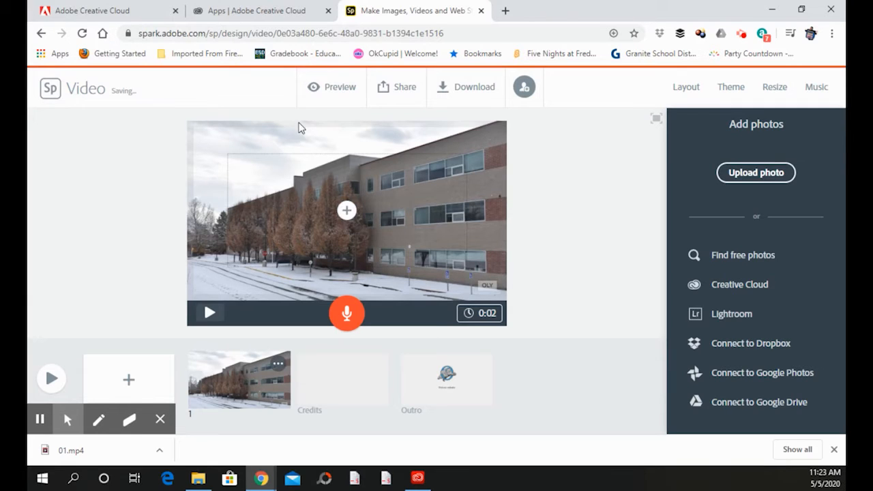
Add the title text "Working With Adobe Spark" over the first slide's photo
click(347, 212)
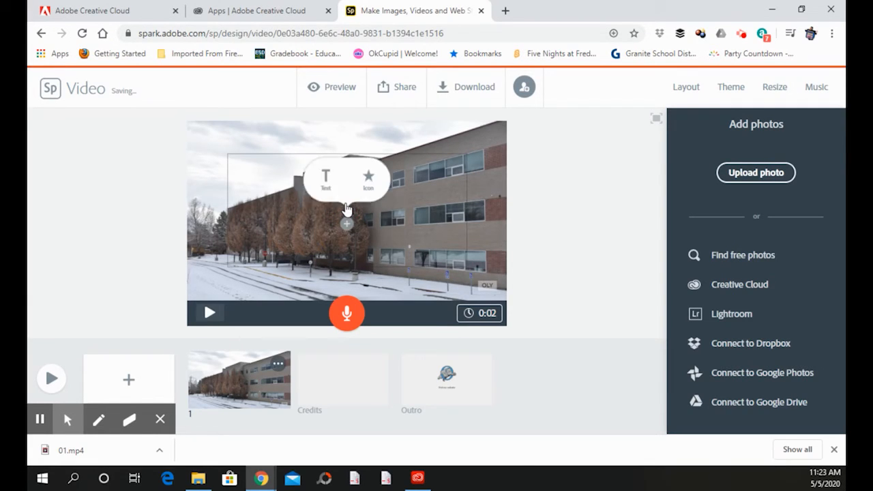
click(325, 173)
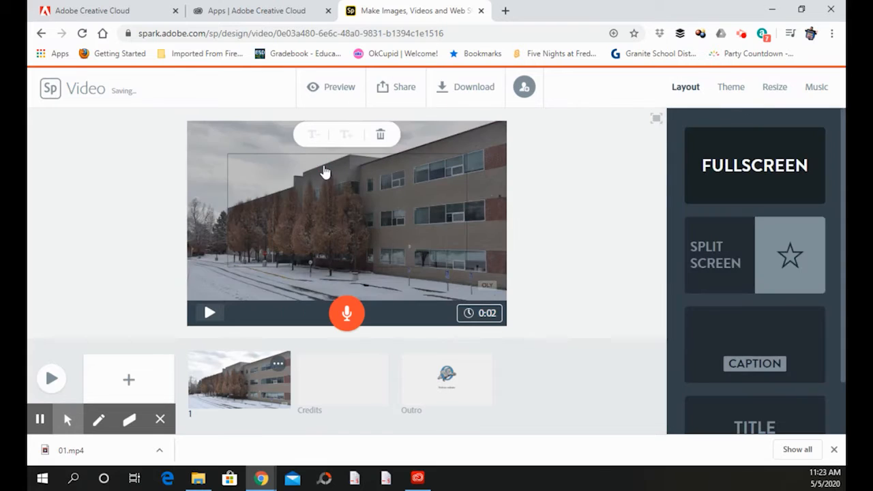
text(Working)
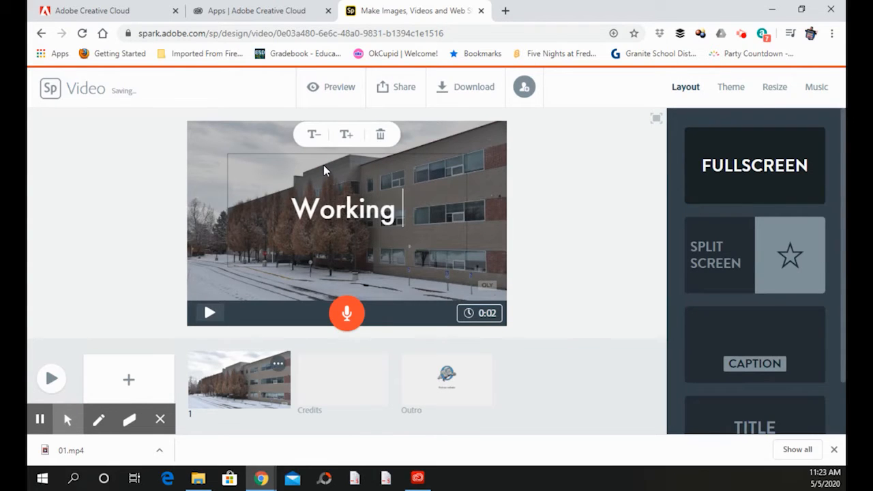
text( With)
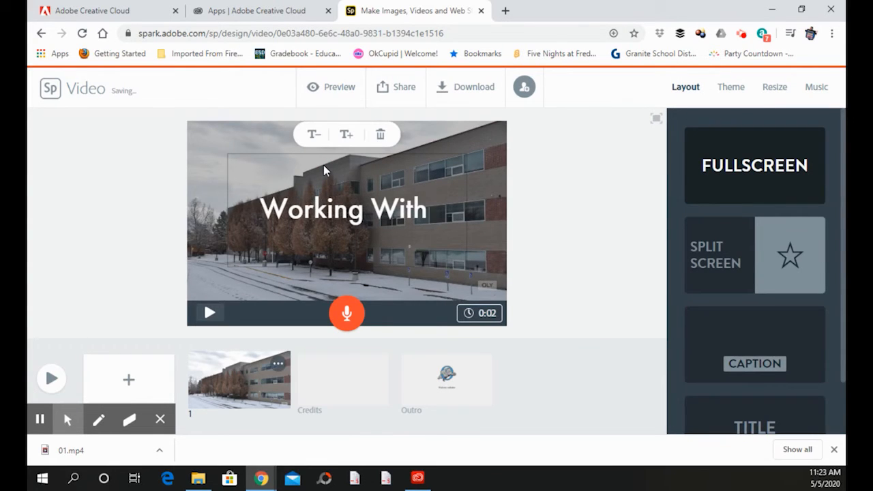
text( Adobe S)
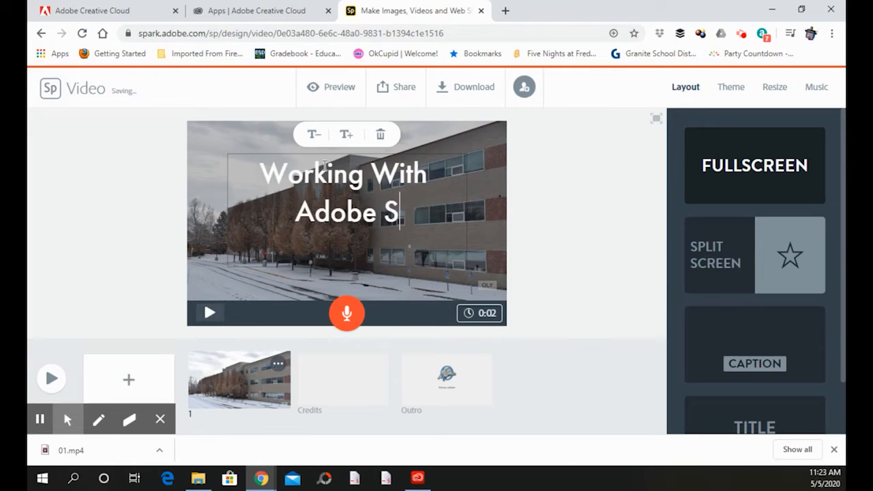
text(park)
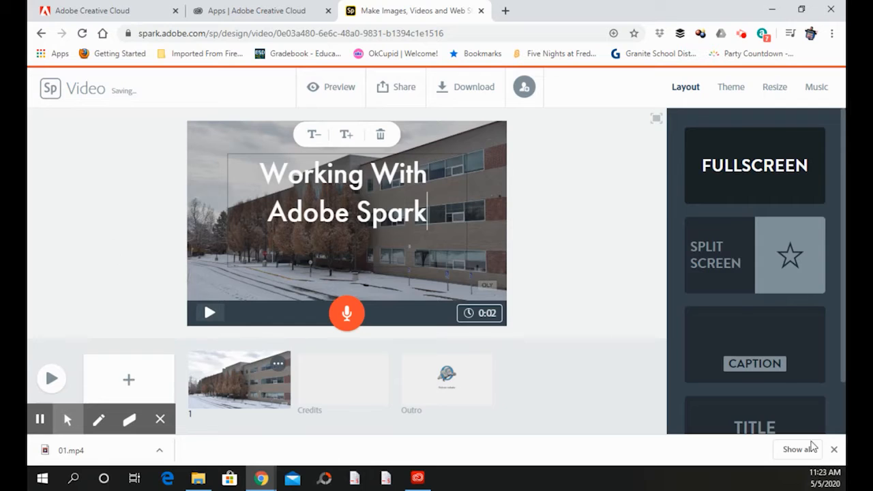
click(562, 272)
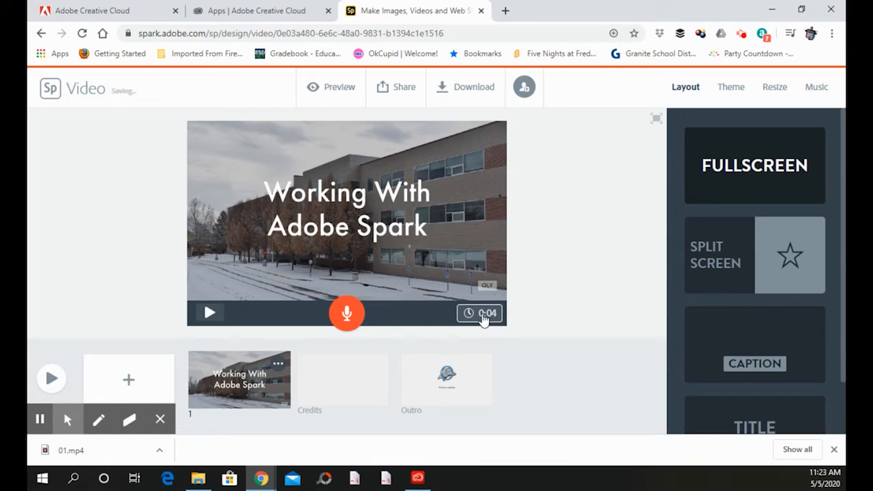
Try a duration of 30 seconds for the first slide and set it back to 4 seconds
click(483, 315)
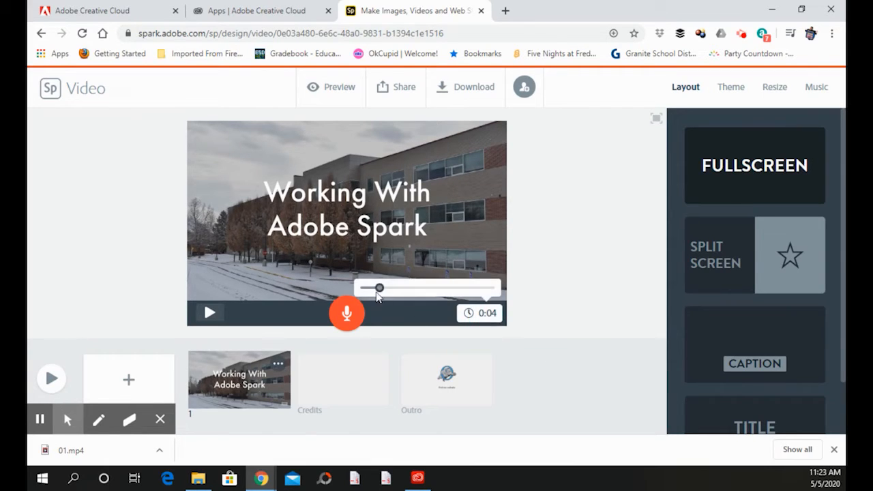
drag(379, 289, 492, 290)
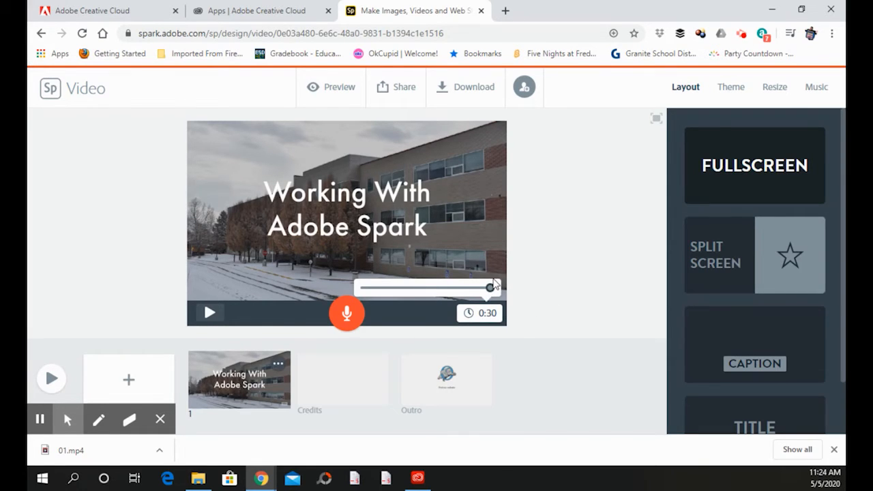
drag(491, 290, 380, 287)
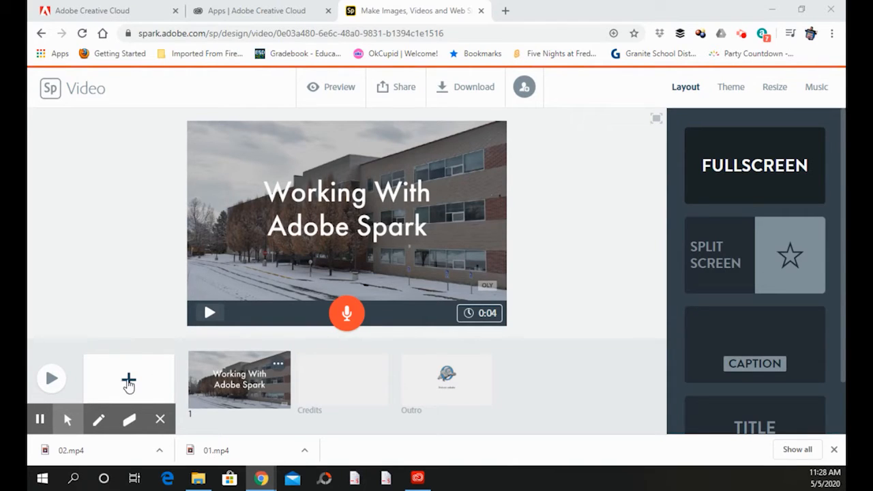
Add a second slide and upload the video MOV_0001 from the Spark folder to it
click(128, 382)
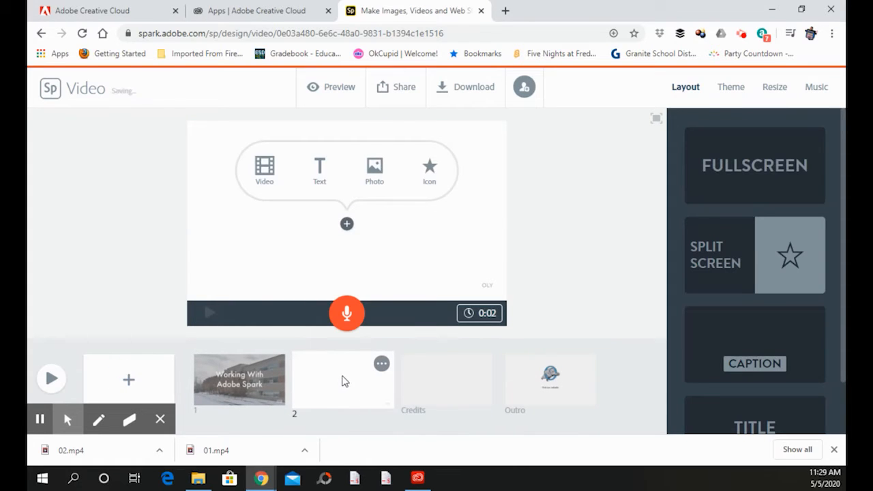
drag(343, 385, 525, 382)
drag(476, 388, 402, 398)
click(265, 169)
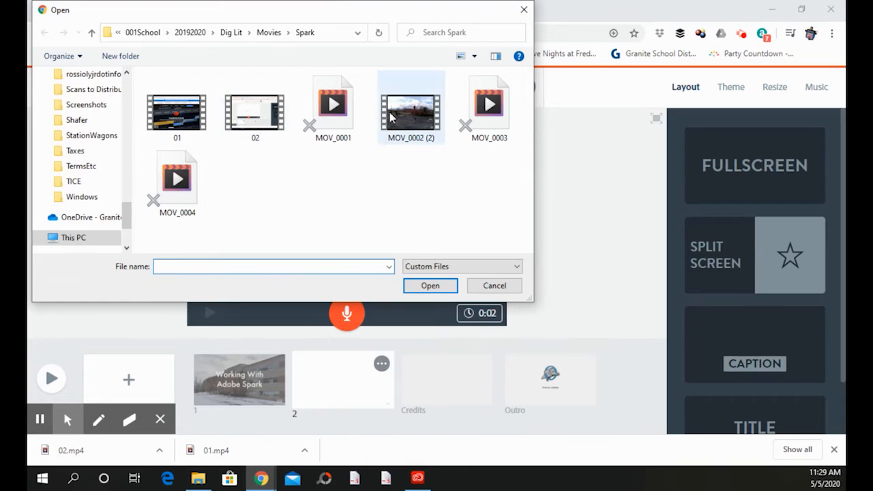
double_click(340, 104)
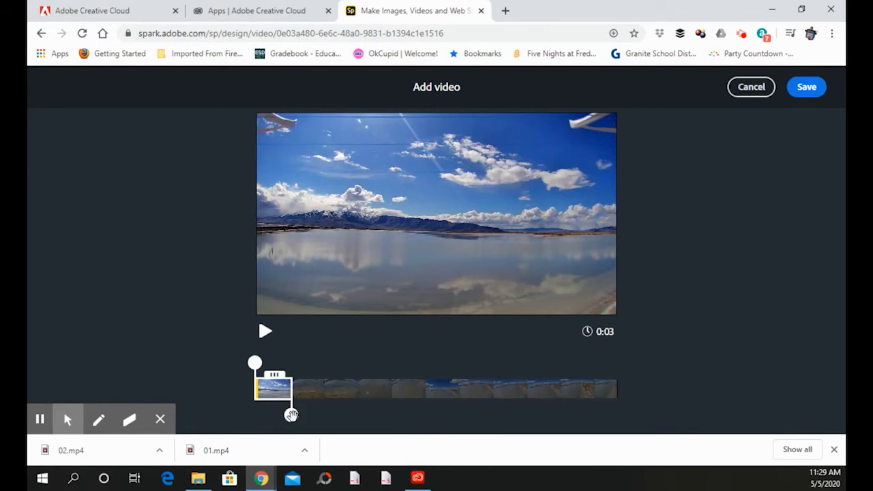
Trim the lake clip to a 9-second section, shift it into the clip's second half, and save it to the slide
drag(291, 415, 623, 419)
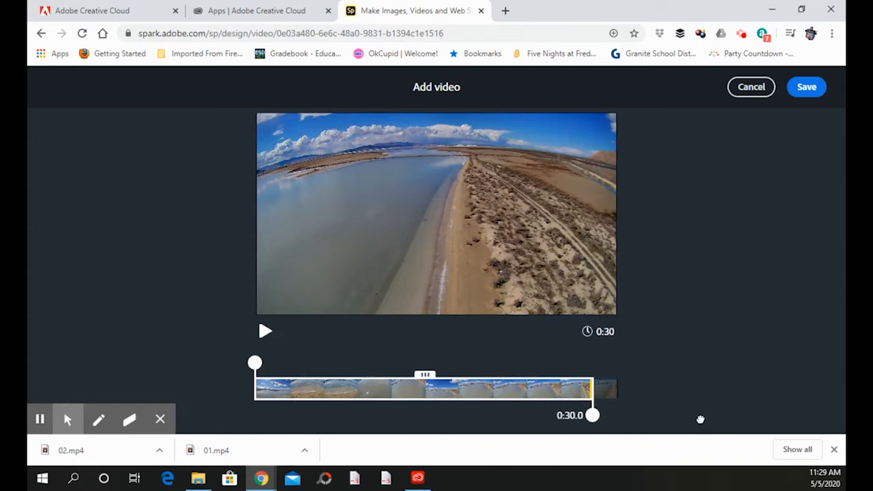
drag(700, 419, 701, 419)
drag(592, 415, 368, 420)
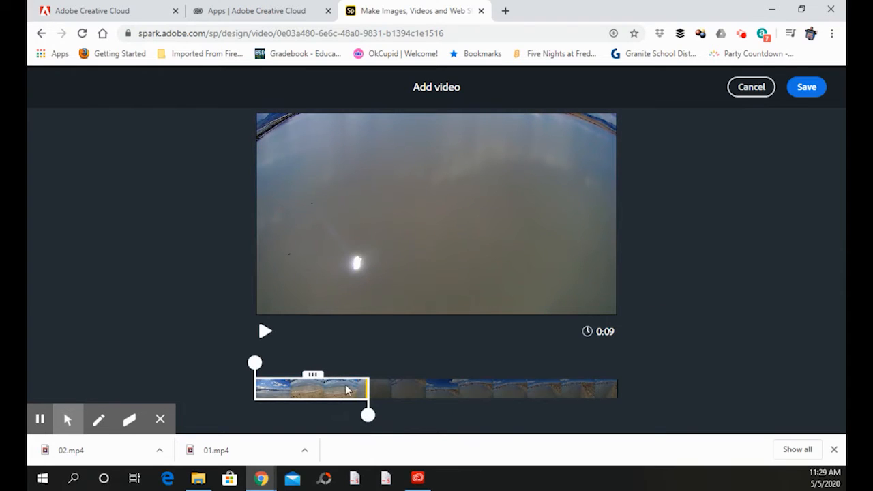
drag(311, 374, 489, 368)
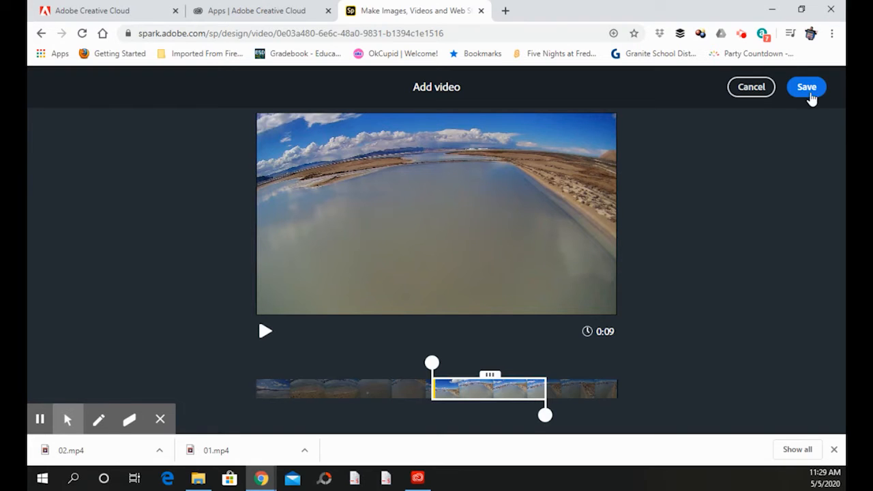
click(814, 86)
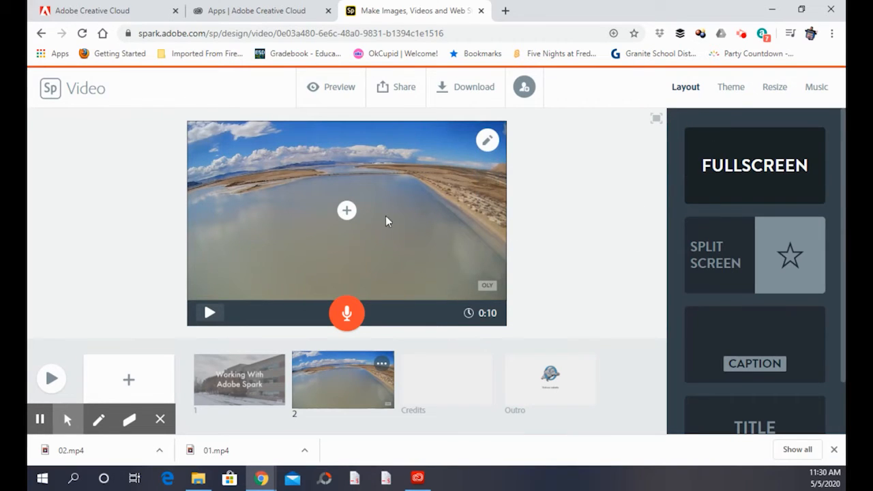
Add a third slide and upload the video "MOV_0002 (2)" from the Spark folder to it
click(348, 213)
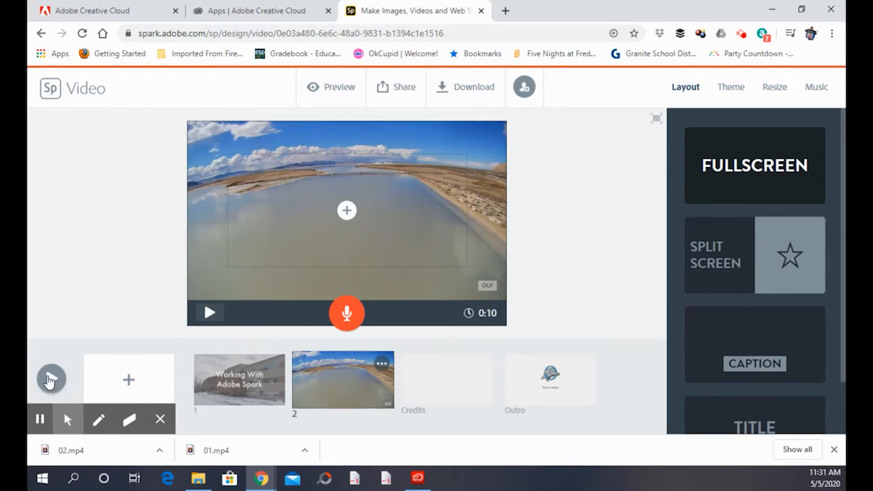
click(128, 385)
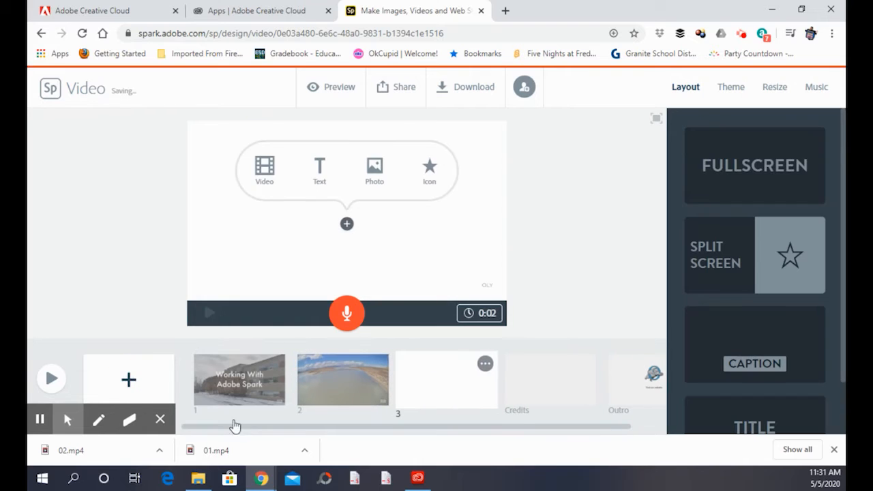
mouse_move(460, 378)
mouse_down()
mouse_move(347, 372)
mouse_move(343, 386)
mouse_move(463, 379)
mouse_up()
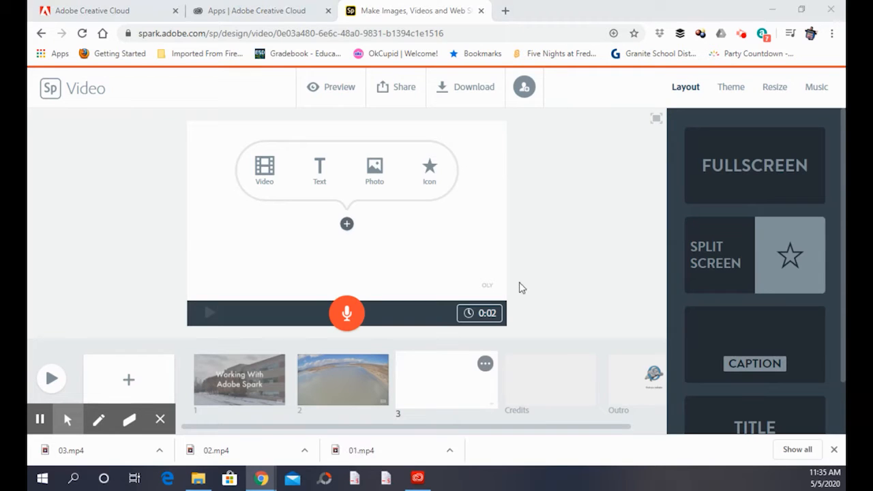
click(263, 166)
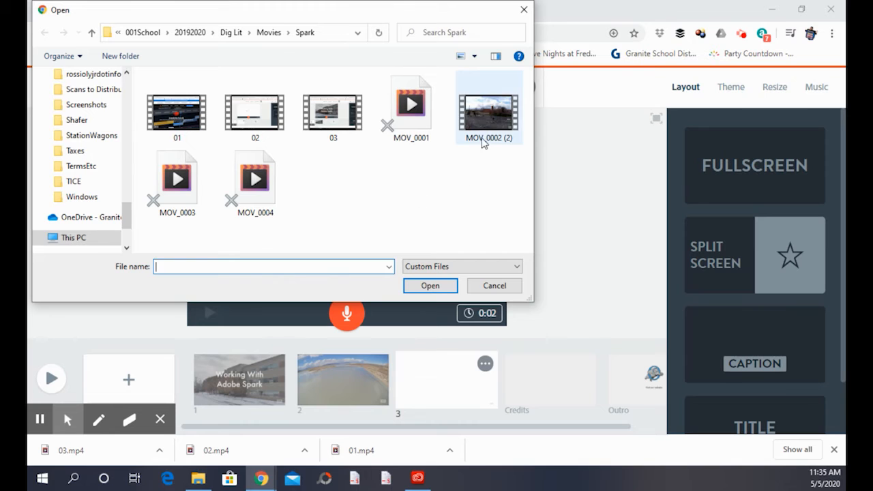
double_click(488, 115)
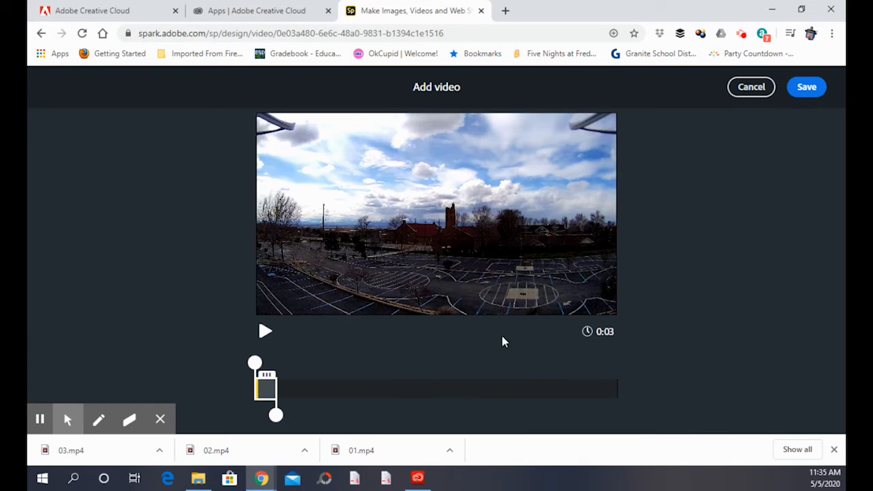
Trim the parking-lot clip to a 17-second section starting slightly after its beginning, and save it to the third slide
drag(276, 414, 365, 415)
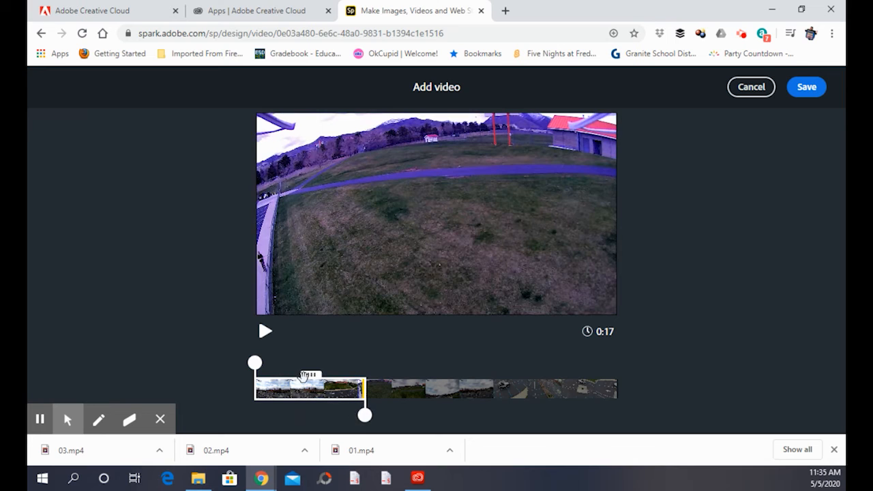
drag(307, 374, 340, 382)
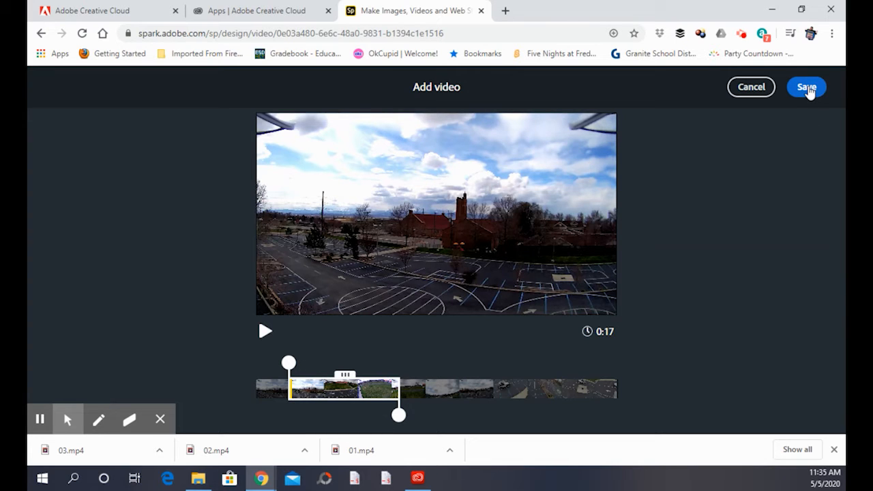
click(806, 89)
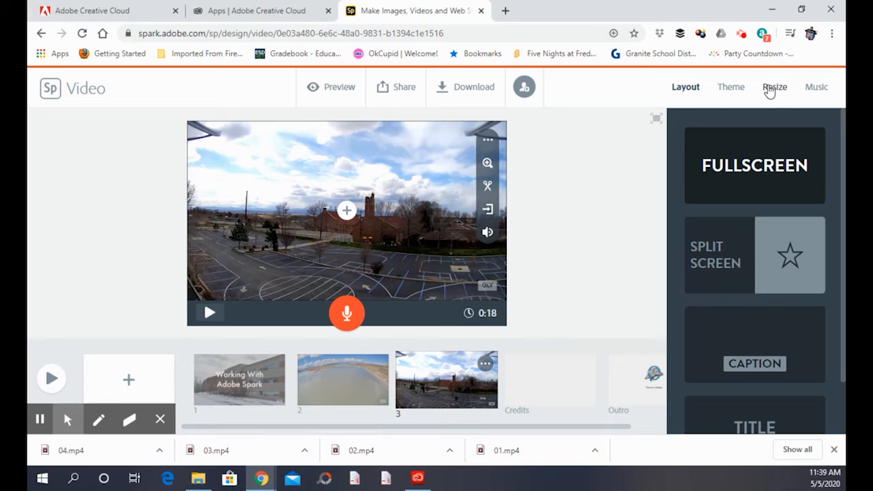
Try the square format for the video and set it back to widescreen
click(775, 92)
click(755, 281)
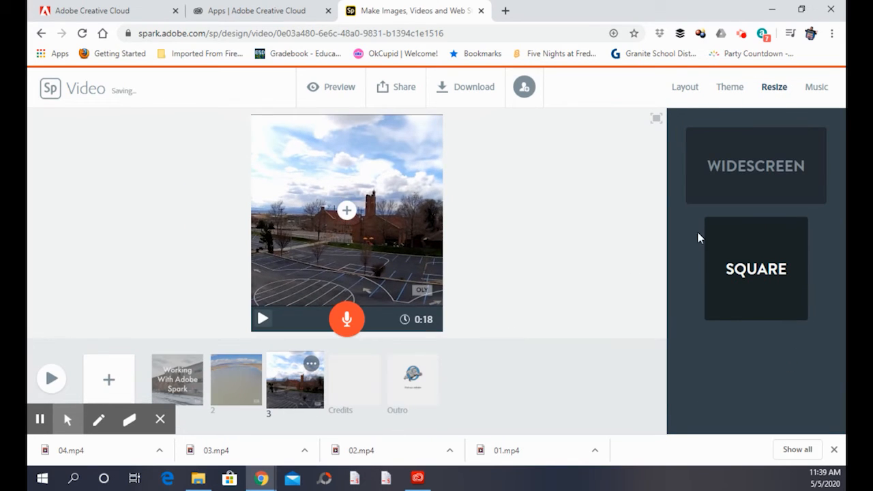
click(750, 174)
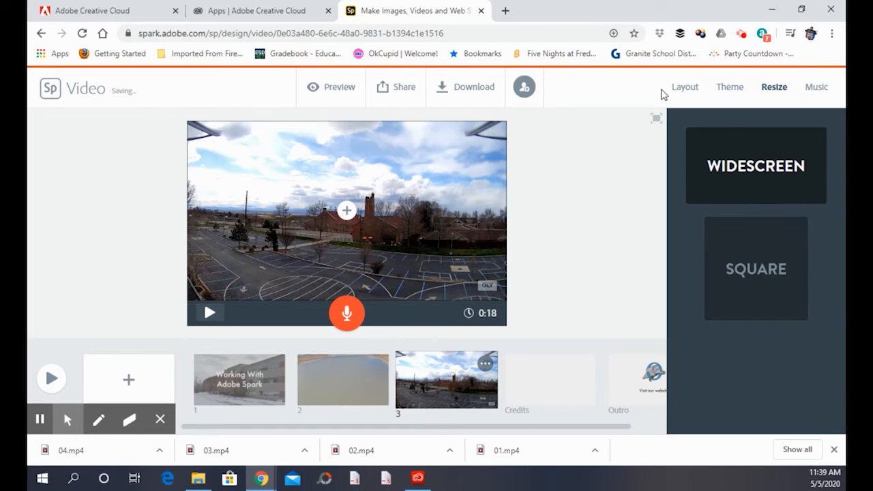
Try the split screen, caption, and title and text layouts on the third slide, and return it to fullscreen
click(678, 87)
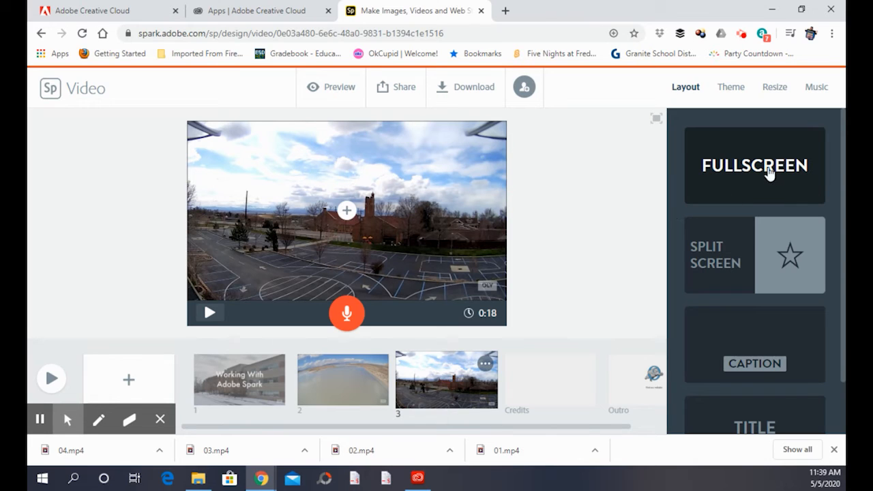
click(729, 261)
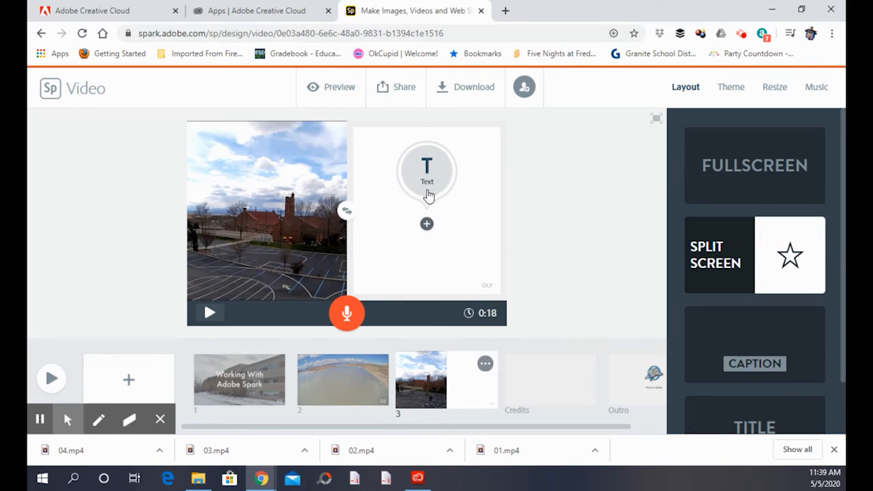
scroll(674, 214, down, 1)
click(737, 287)
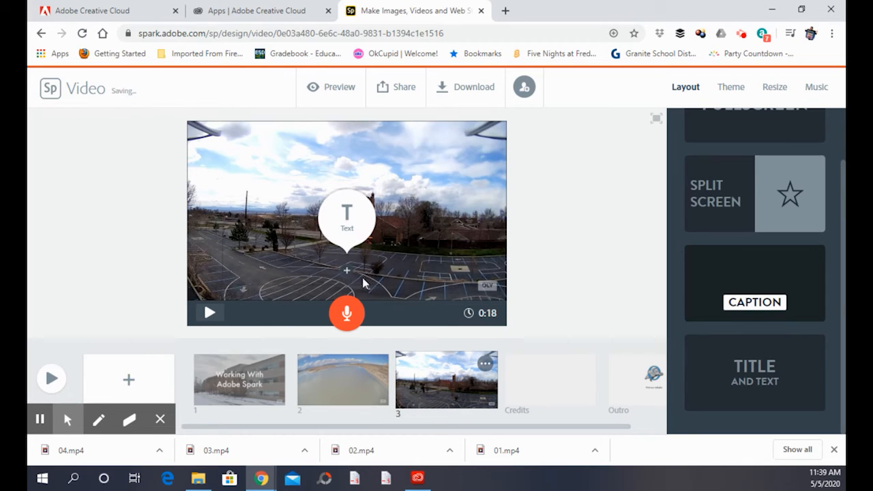
click(760, 379)
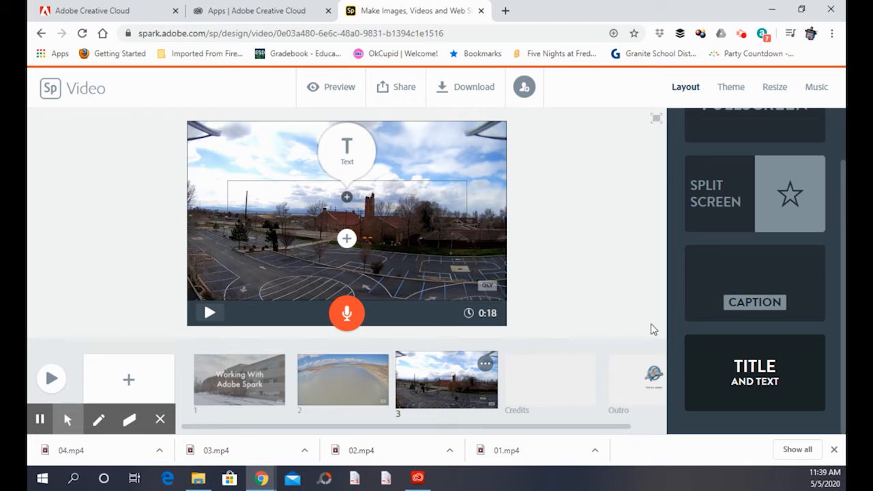
scroll(702, 374, up, 2)
scroll(741, 280, down, 1)
scroll(742, 177, up, 1)
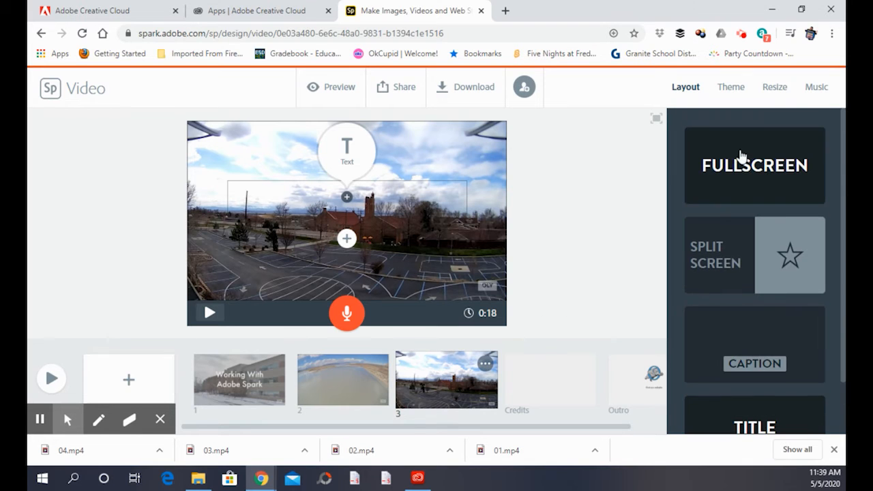
click(740, 179)
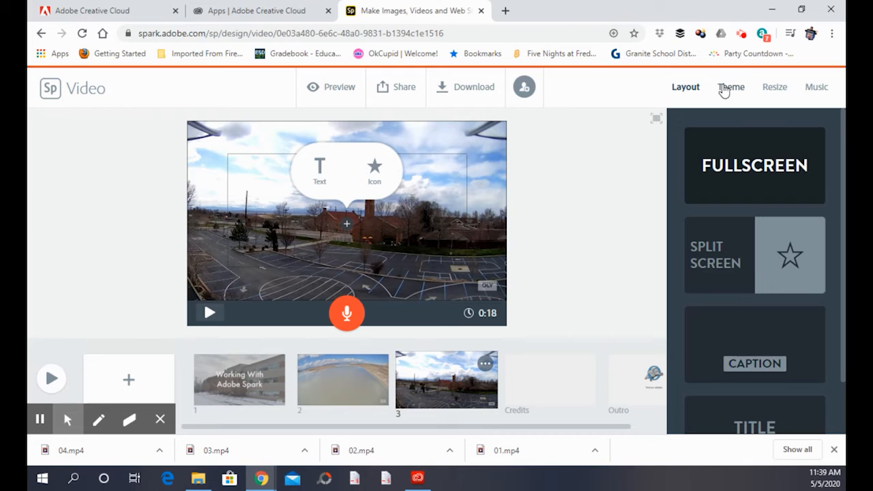
Open the theme choices and hide the outro slide at the end of the video
click(730, 88)
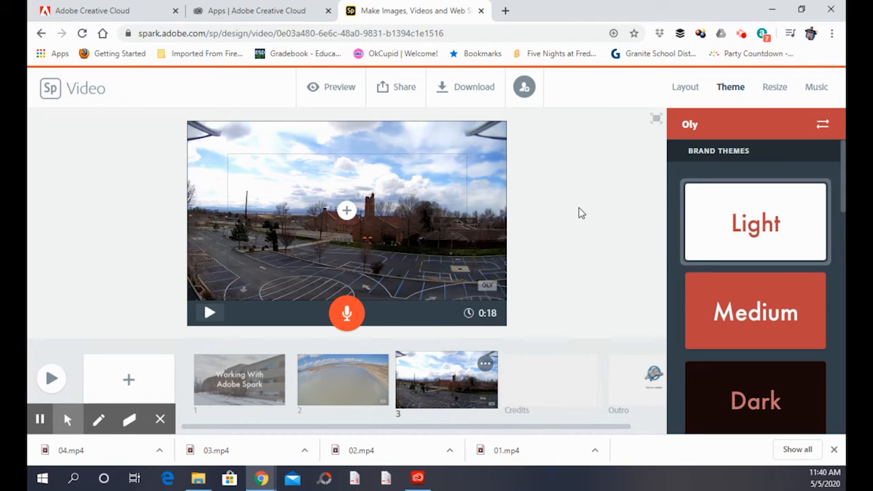
click(644, 379)
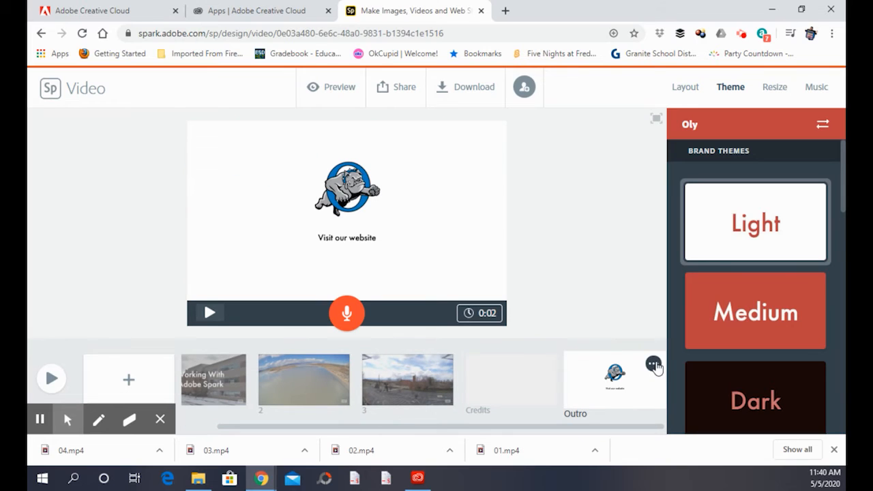
click(653, 365)
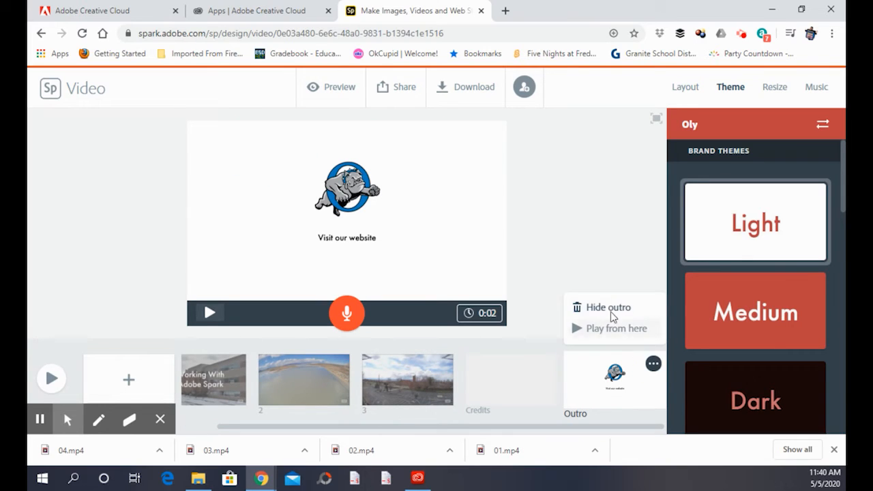
click(608, 309)
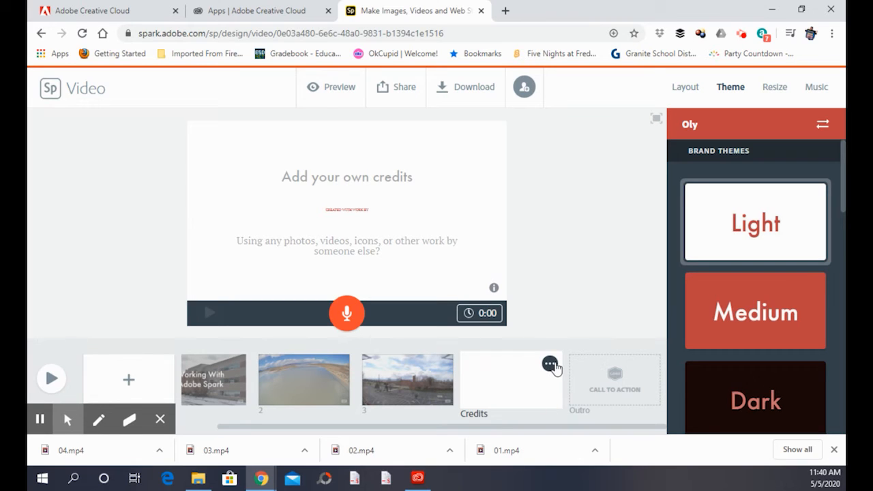
Enter "Working with Adobe Spark" as the credits slide's heading and the creator's full name in its attribution text
click(361, 177)
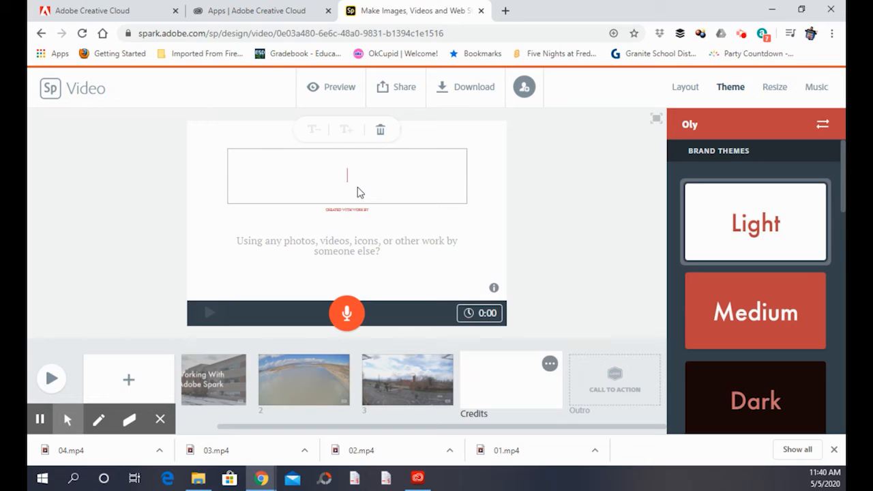
text(Working with Adobe )
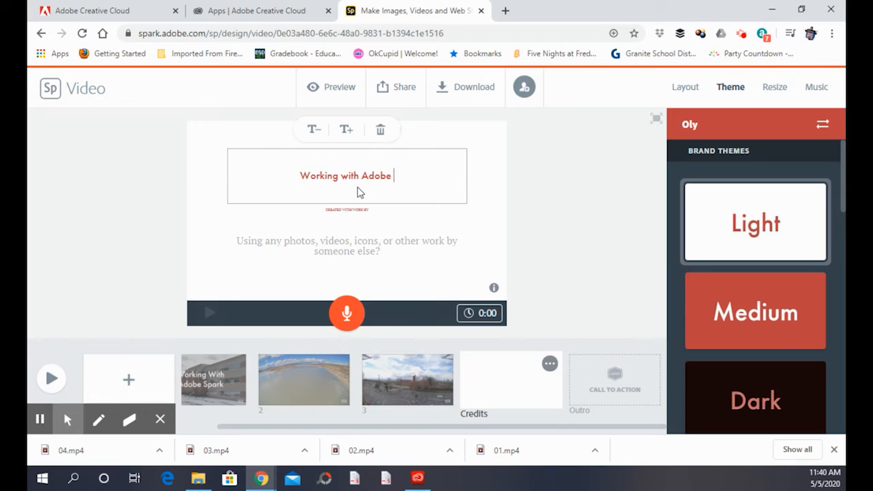
text(Spark)
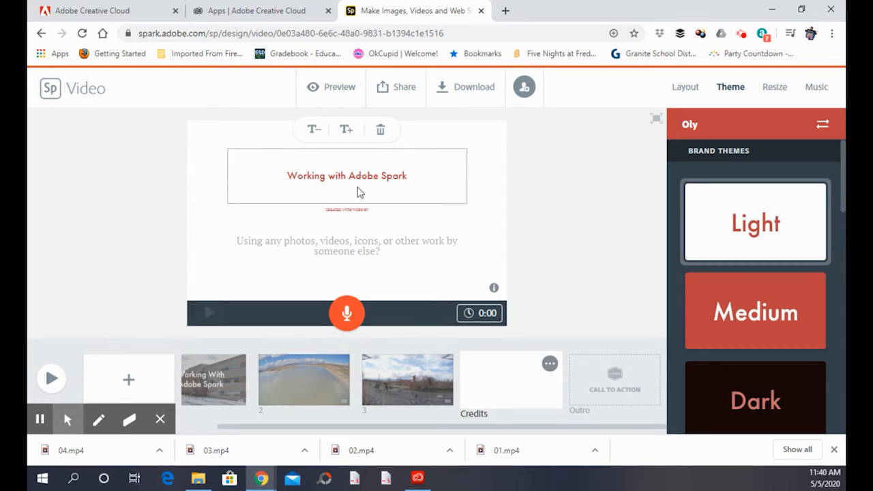
click(346, 250)
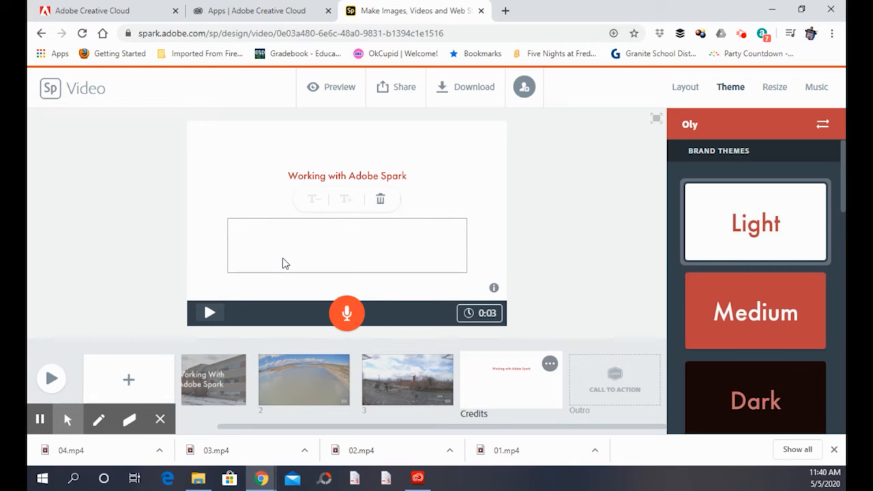
text(Steve Rossi)
click(567, 220)
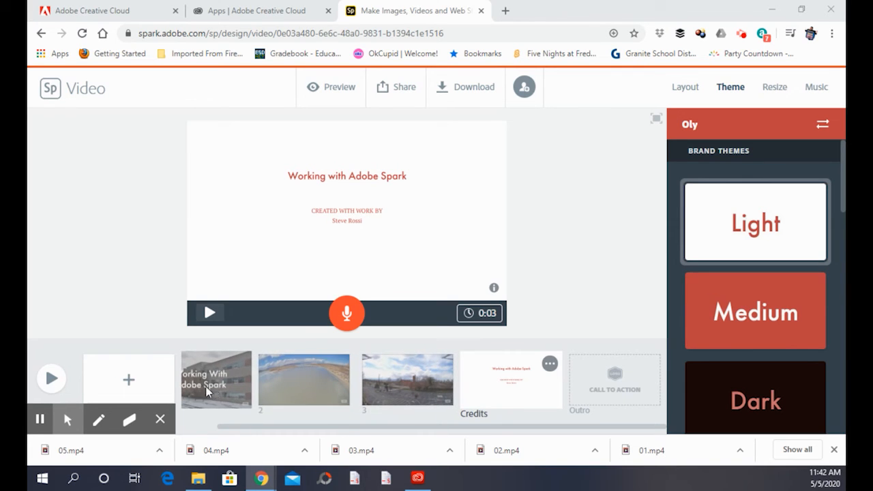
Apply the Medium brand theme to the video while the credits slide is shown
click(206, 427)
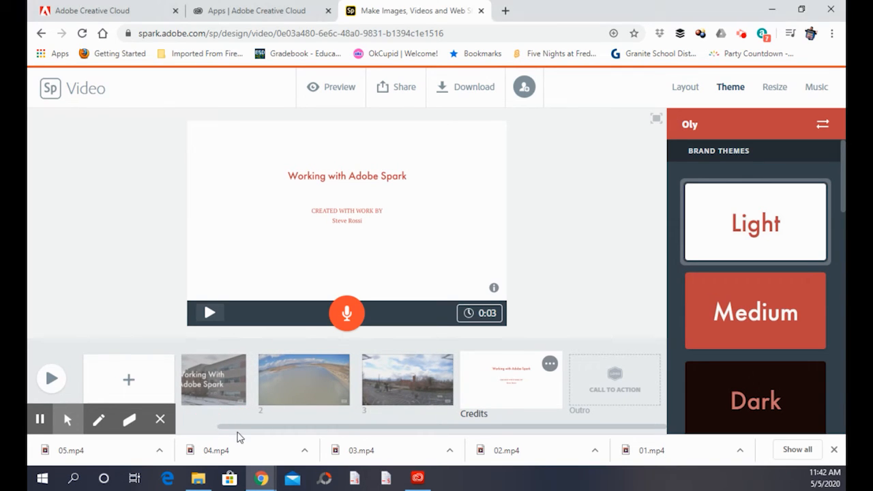
drag(236, 429, 198, 427)
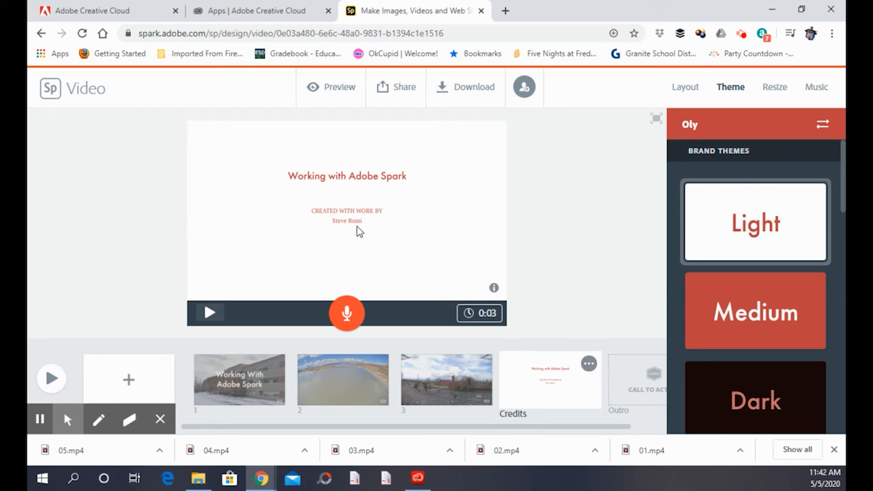
click(759, 307)
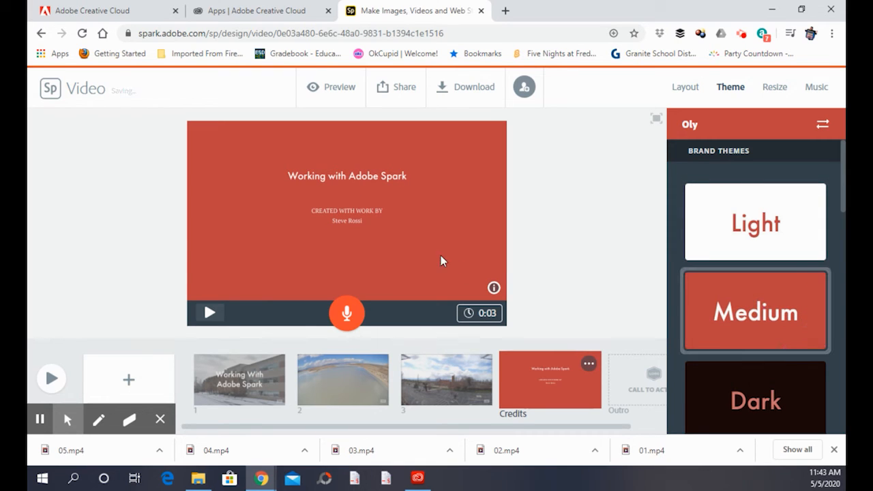
Try the Dark, Tidal and Flair themes on the video, and settle on the Elevate theme
scroll(763, 307, down, 2)
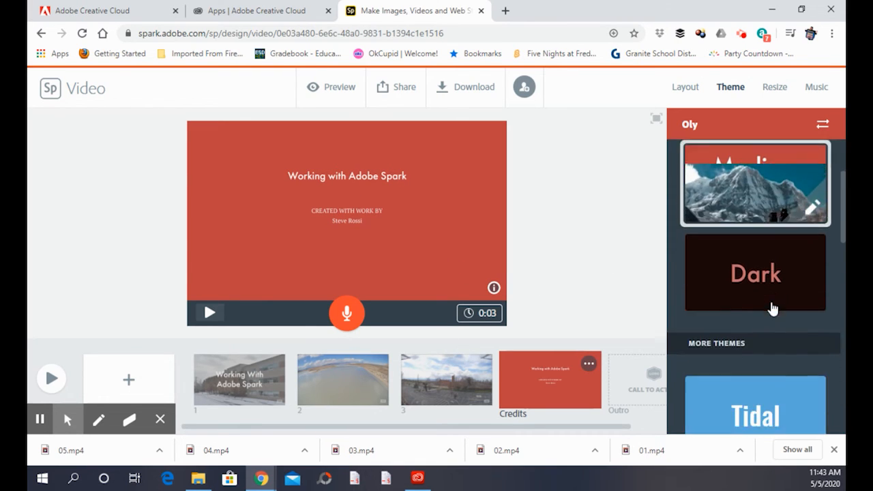
click(750, 276)
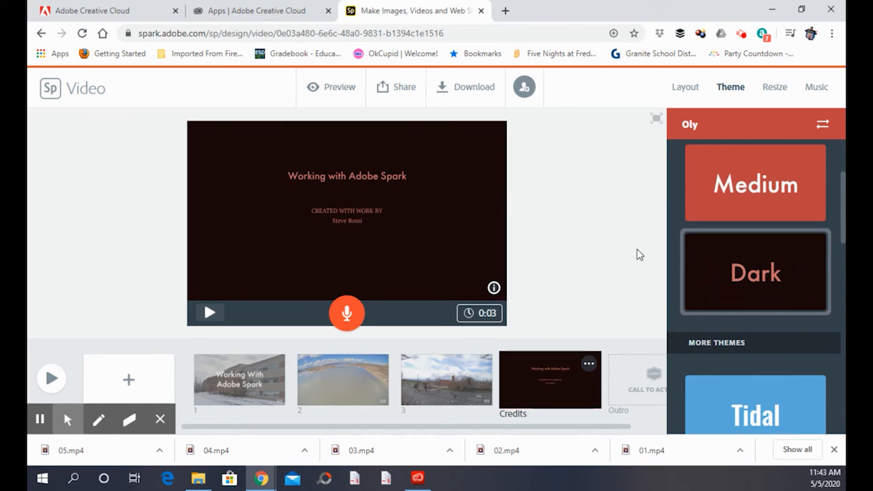
scroll(769, 273, down, 3)
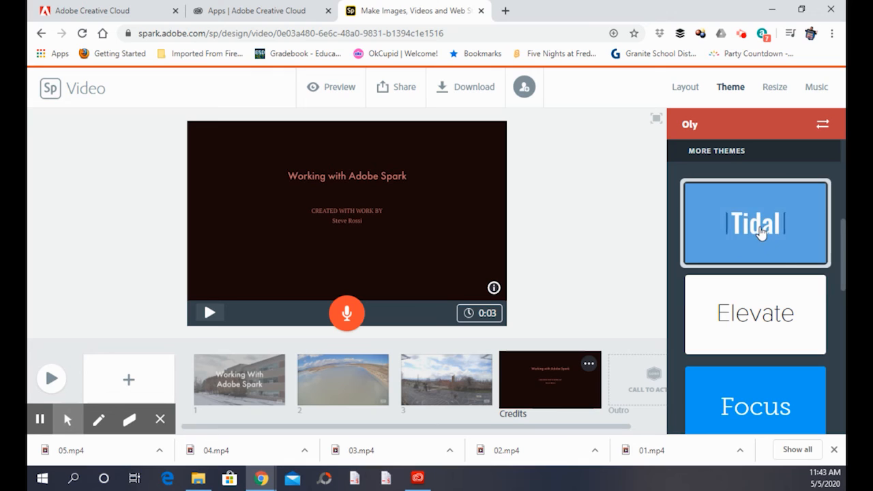
click(761, 231)
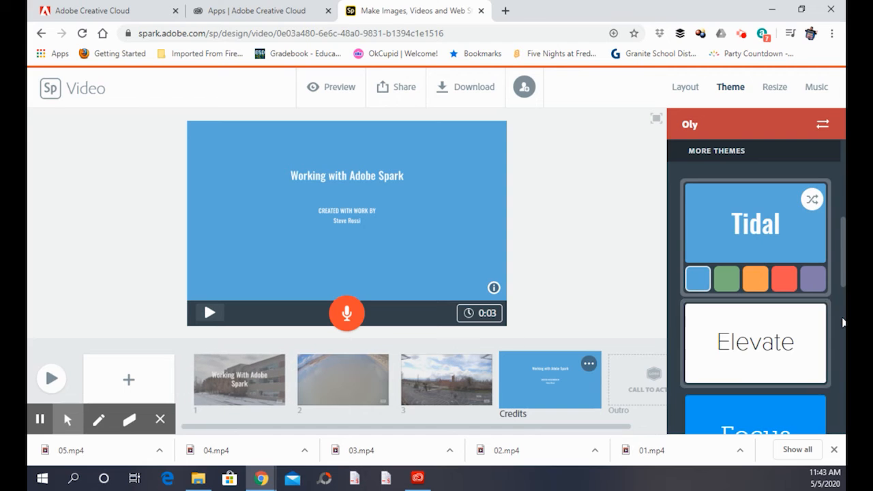
click(742, 343)
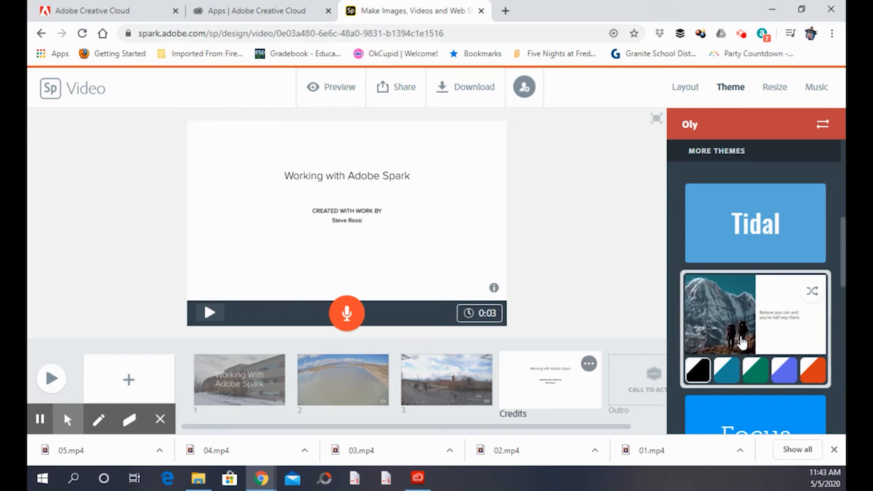
scroll(743, 342, down, 4)
click(735, 329)
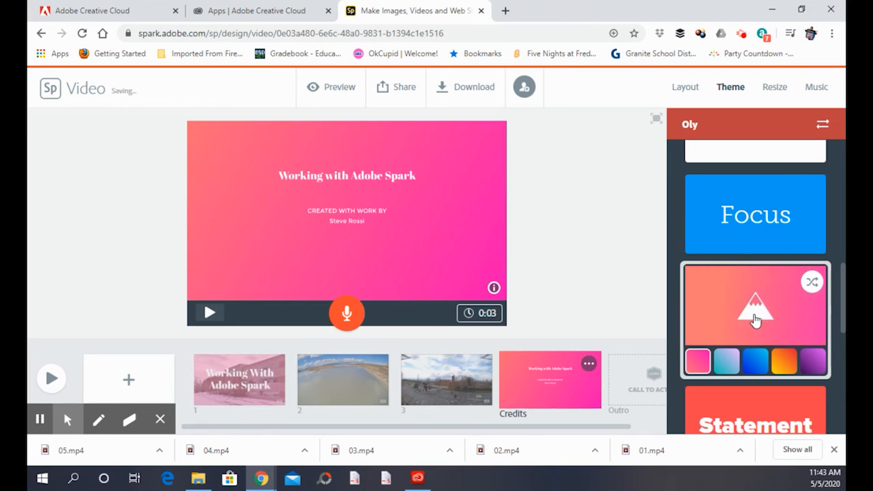
scroll(762, 268, up, 3)
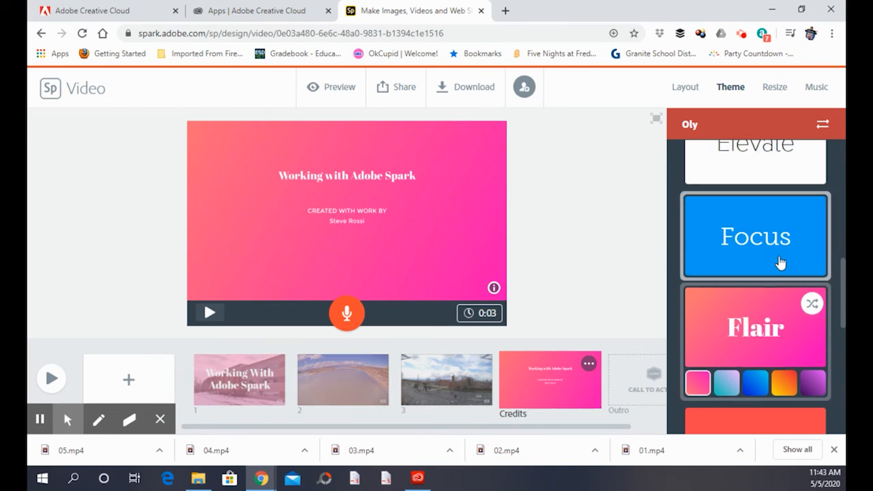
click(727, 320)
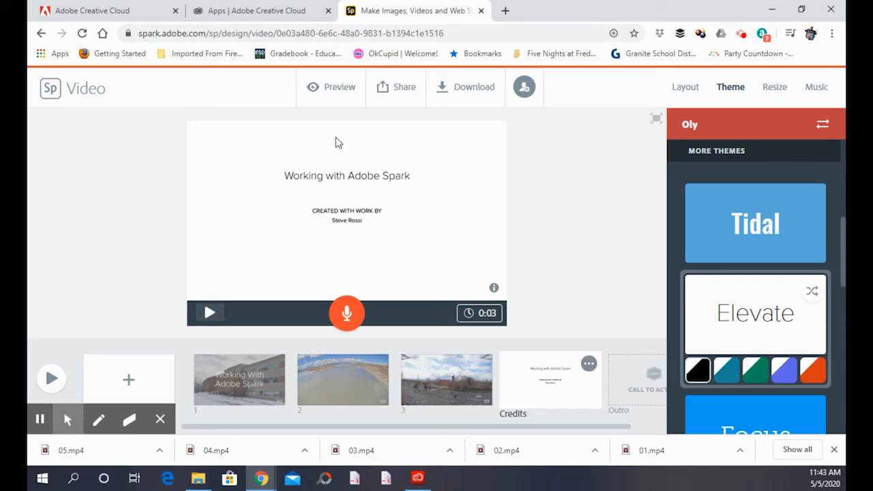
Preview the whole video briefly, and play the second slide in the editor to hear its sound
click(336, 93)
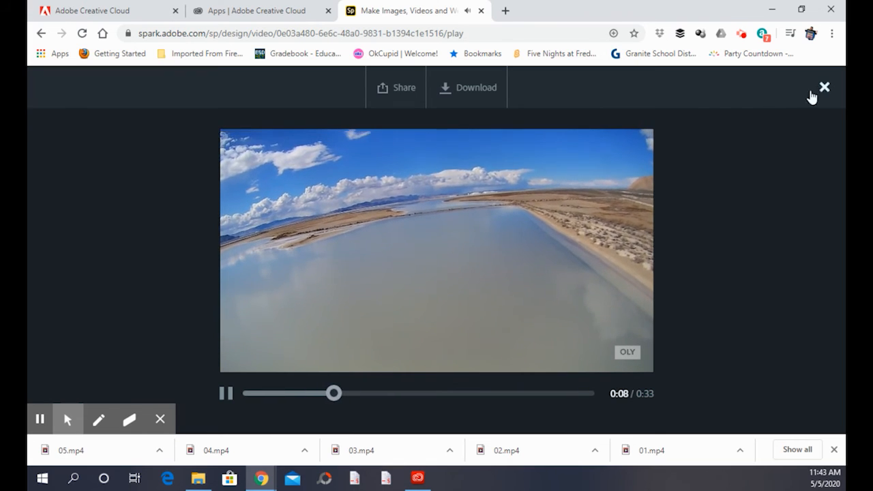
click(823, 89)
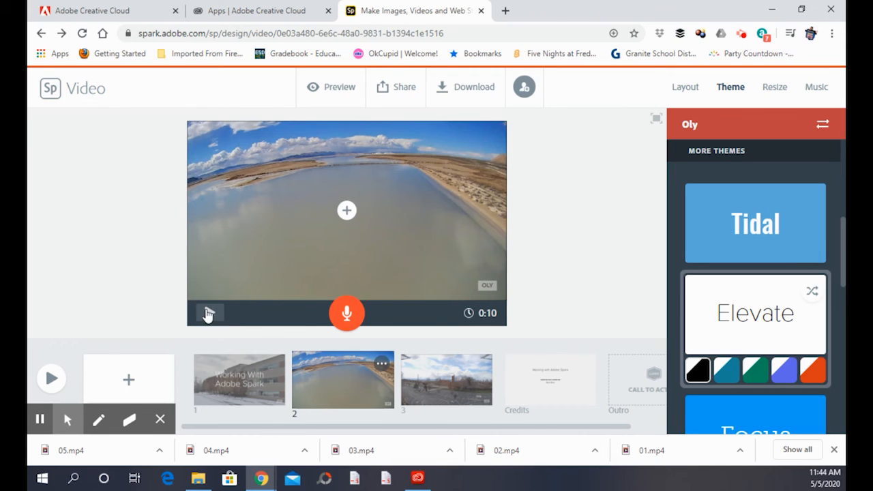
click(207, 312)
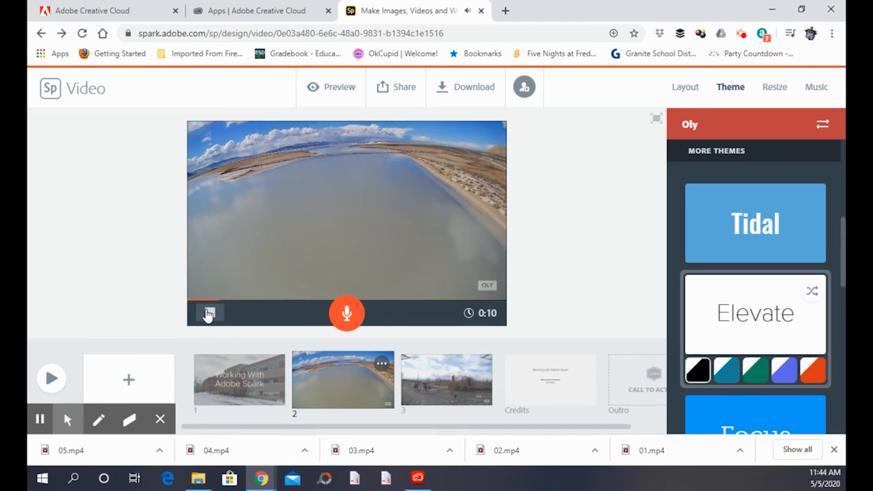
click(208, 313)
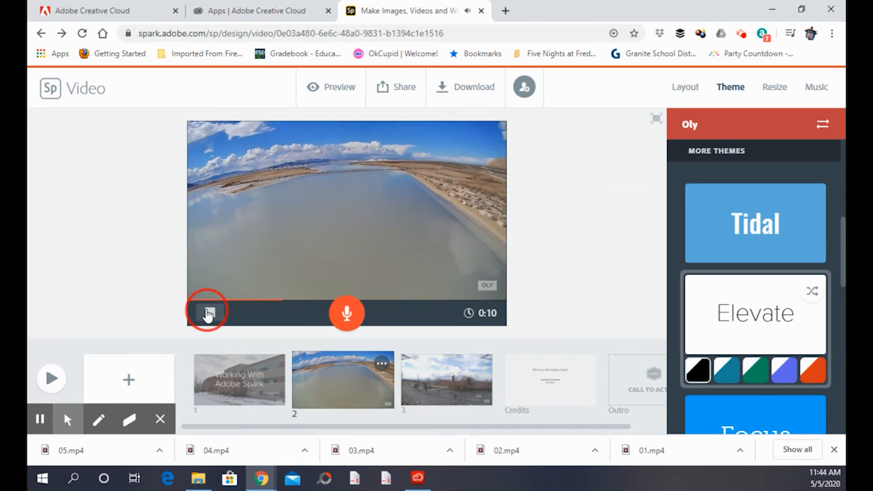
Browse the music categories and set the video's background music to the Highway track from the Happy category
click(818, 85)
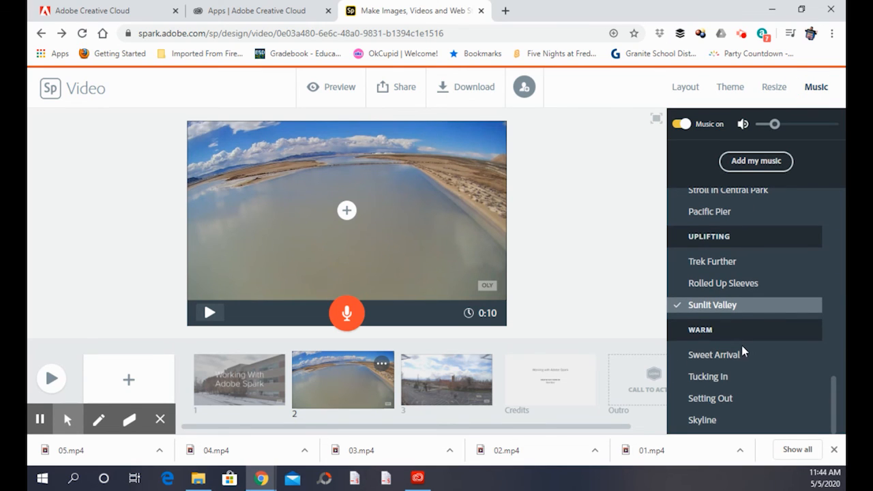
scroll(791, 341, up, 3)
scroll(791, 337, up, 8)
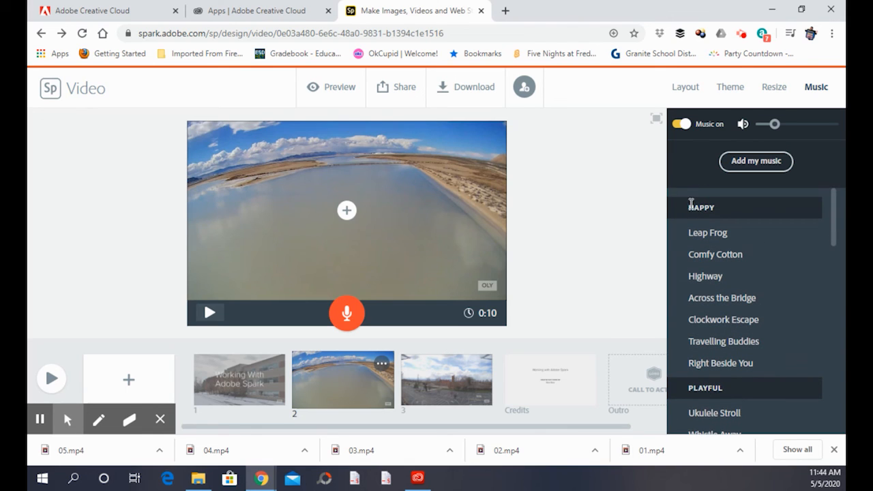
scroll(720, 314, down, 5)
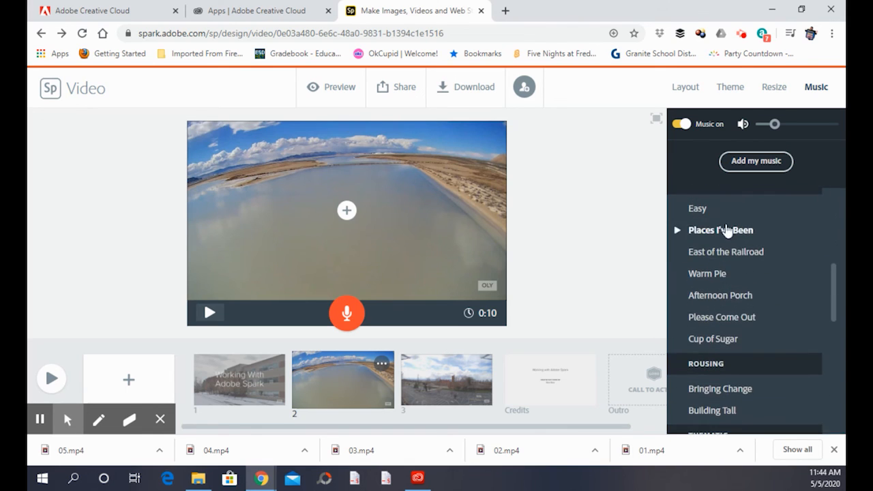
scroll(722, 273, down, 3)
scroll(715, 333, down, 2)
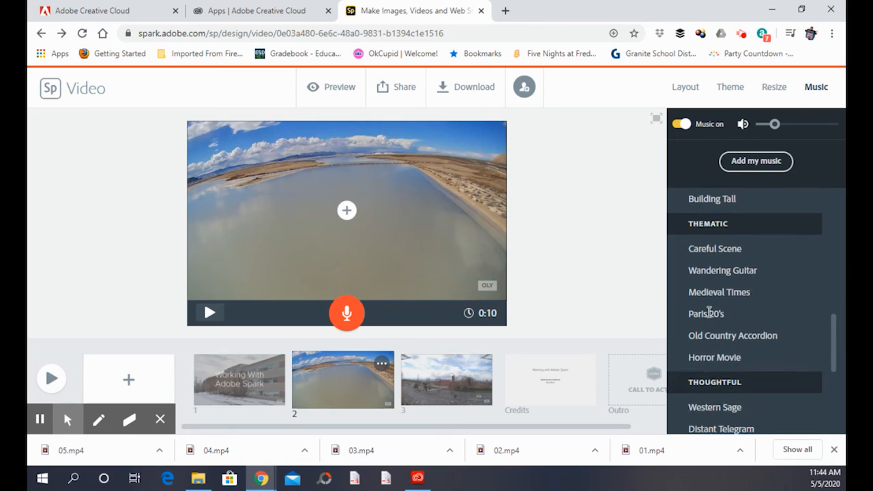
scroll(709, 312, down, 2)
scroll(735, 324, down, 3)
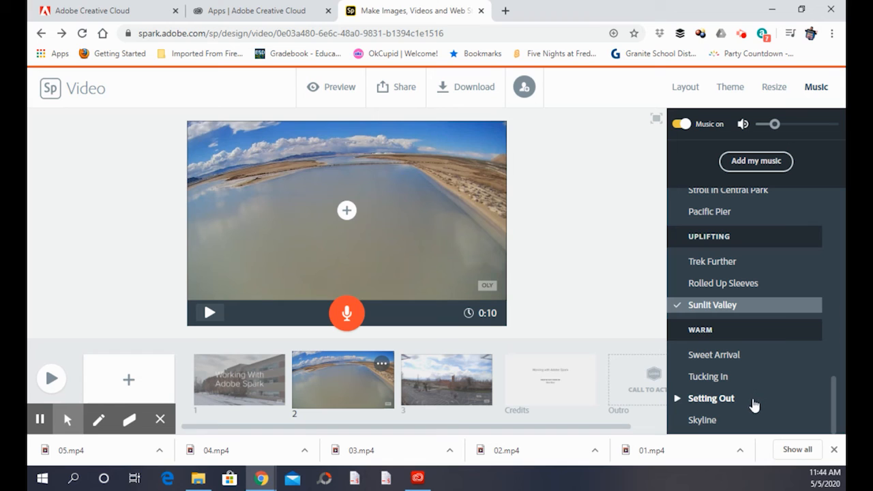
scroll(757, 337, up, 6)
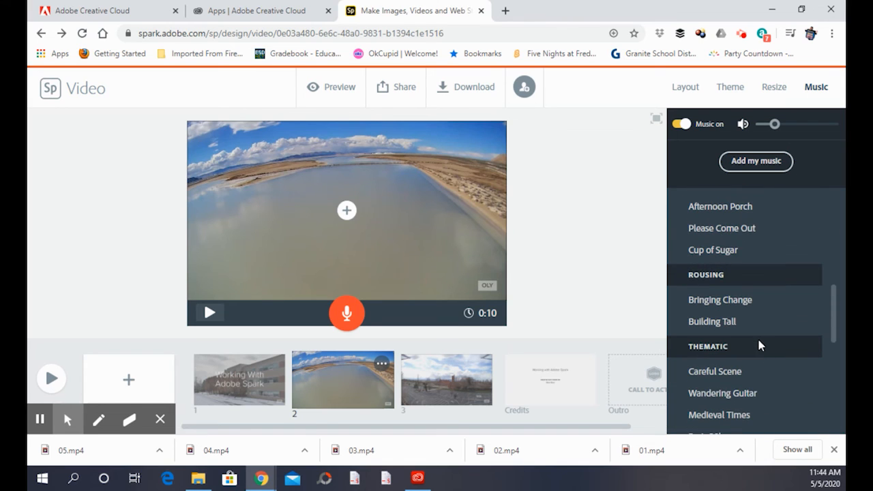
scroll(738, 259, up, 2)
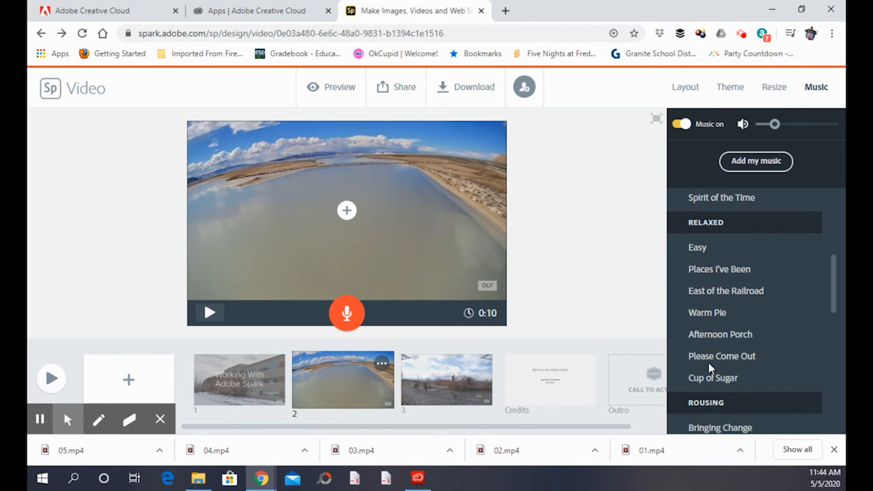
scroll(716, 294, up, 5)
click(709, 276)
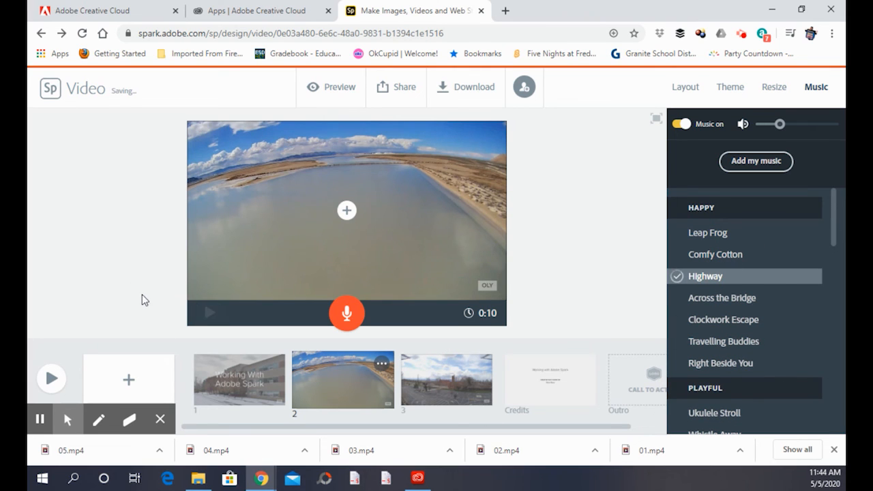
Play the second slide and preview the whole video from the start to check the new background music
click(209, 313)
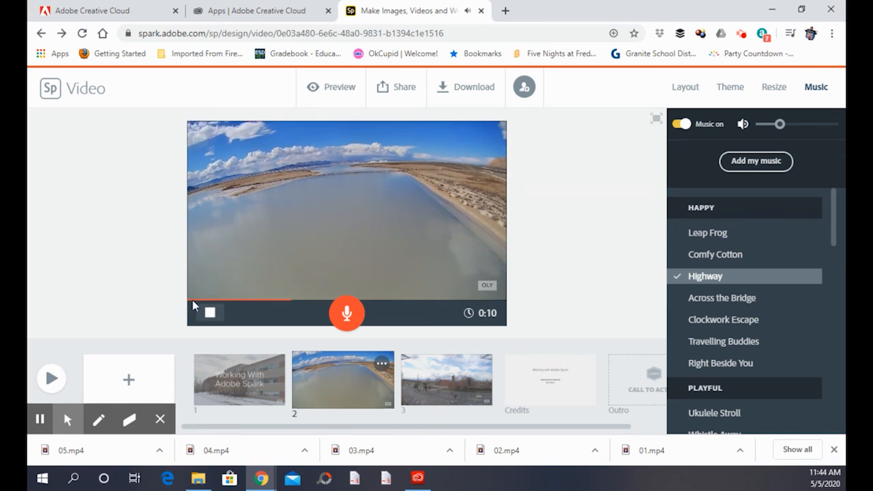
click(209, 313)
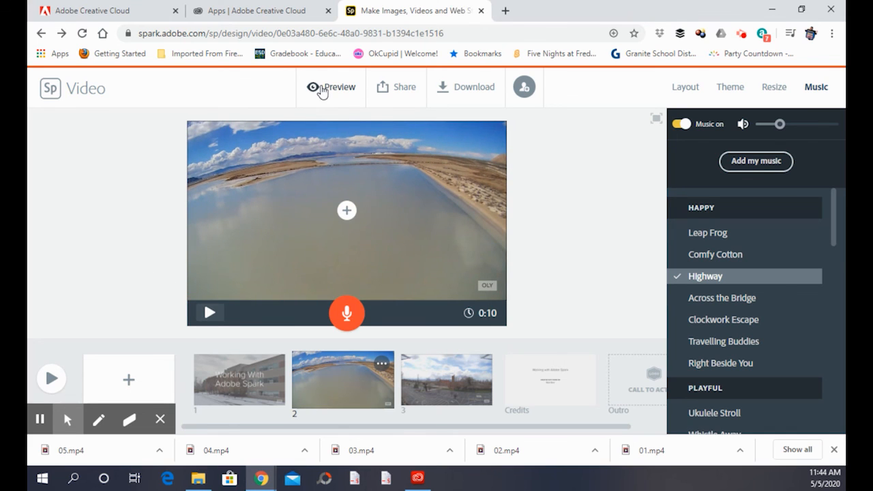
click(320, 89)
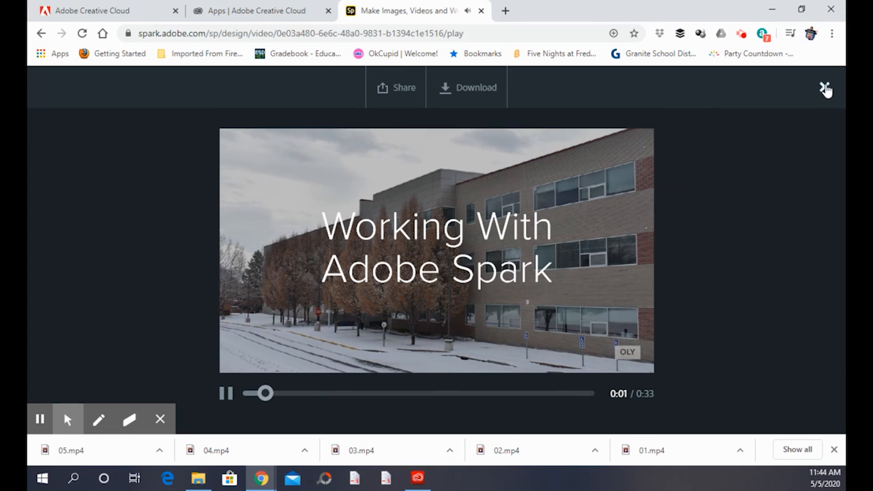
click(823, 87)
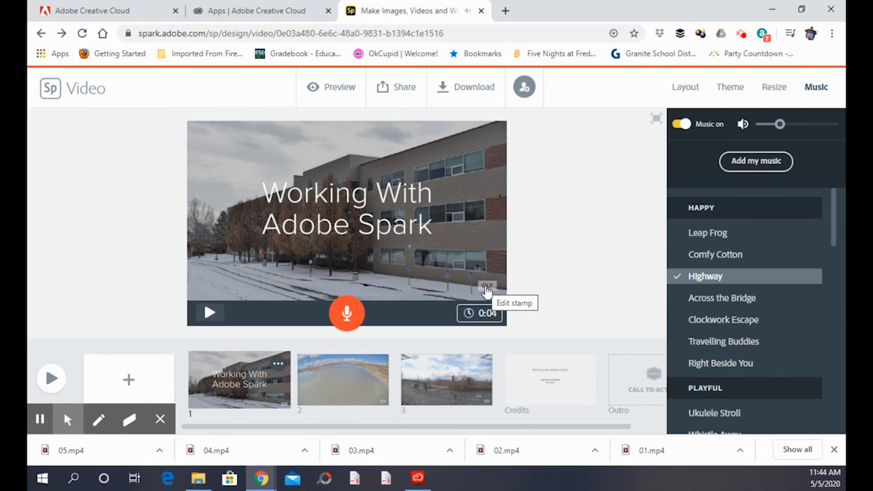
Hide the OLY stamp in the corner of the video
click(486, 289)
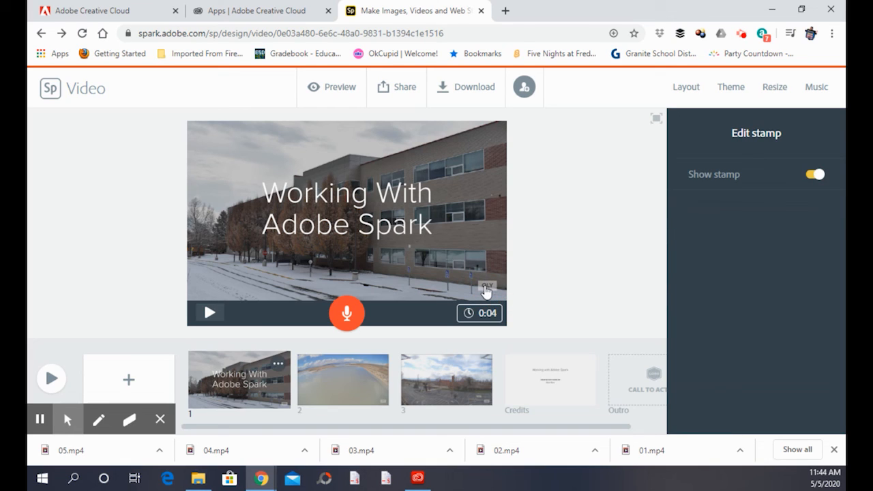
click(813, 175)
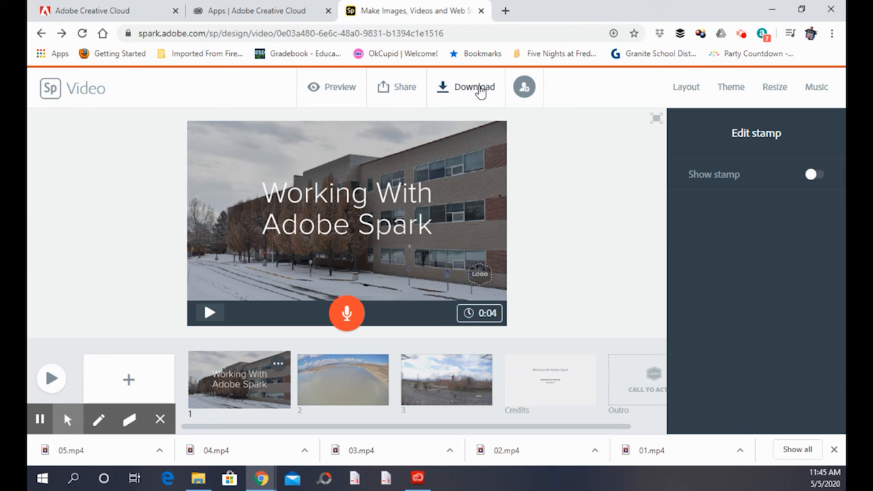
Download the video as the MP4 file How_To_Use_Adobe_Spark into the Spark folder
click(479, 88)
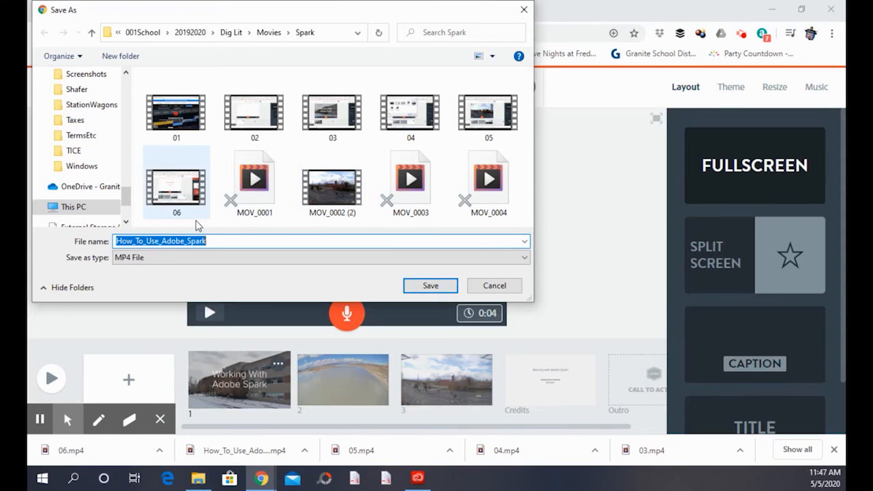
click(439, 286)
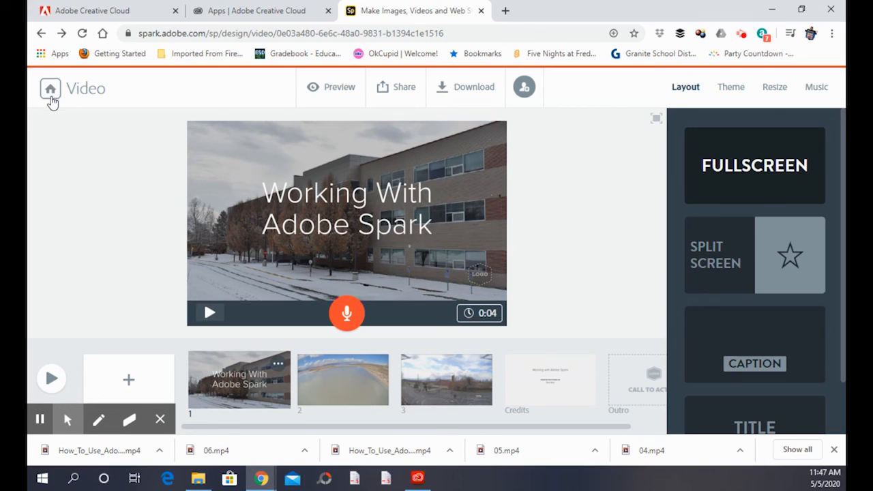
Return to the Spark home page and reopen the How To Use Adobe Spark project for editing
click(50, 89)
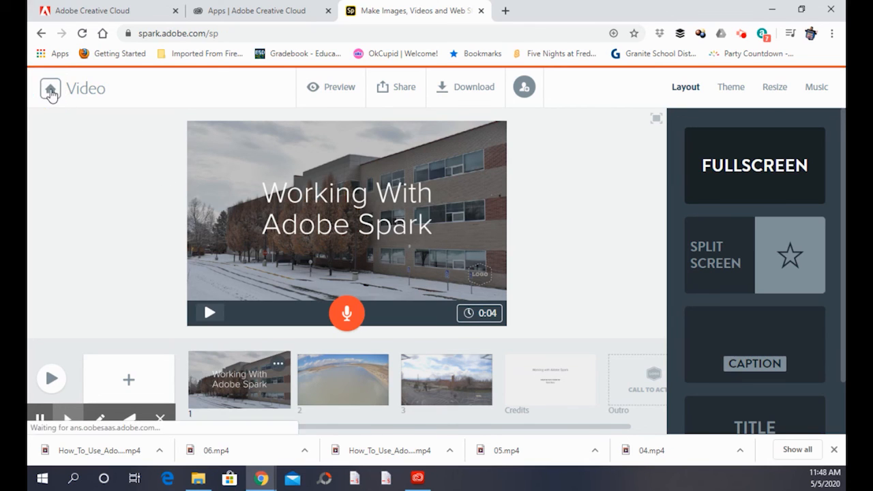
scroll(512, 254, down, 1)
scroll(512, 254, down, 4)
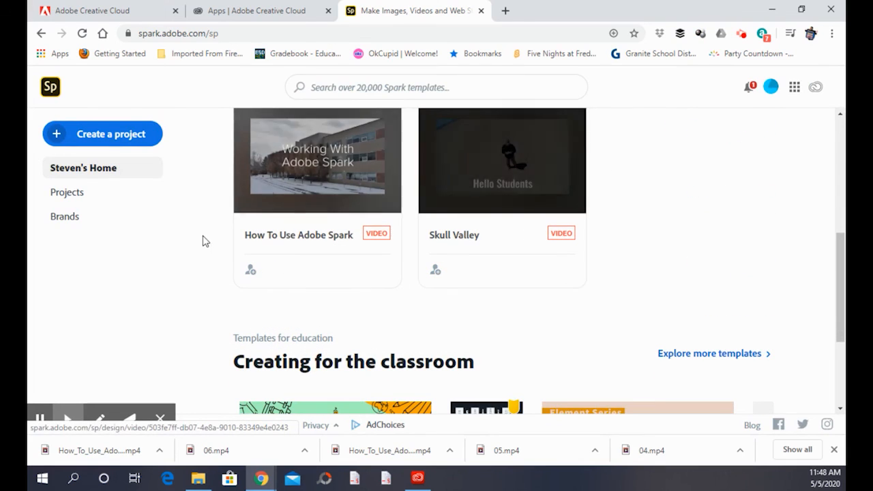
click(267, 152)
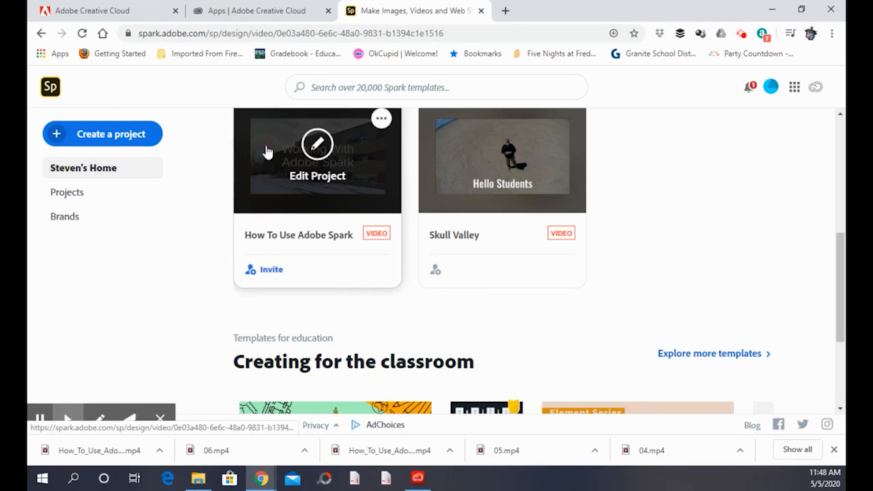